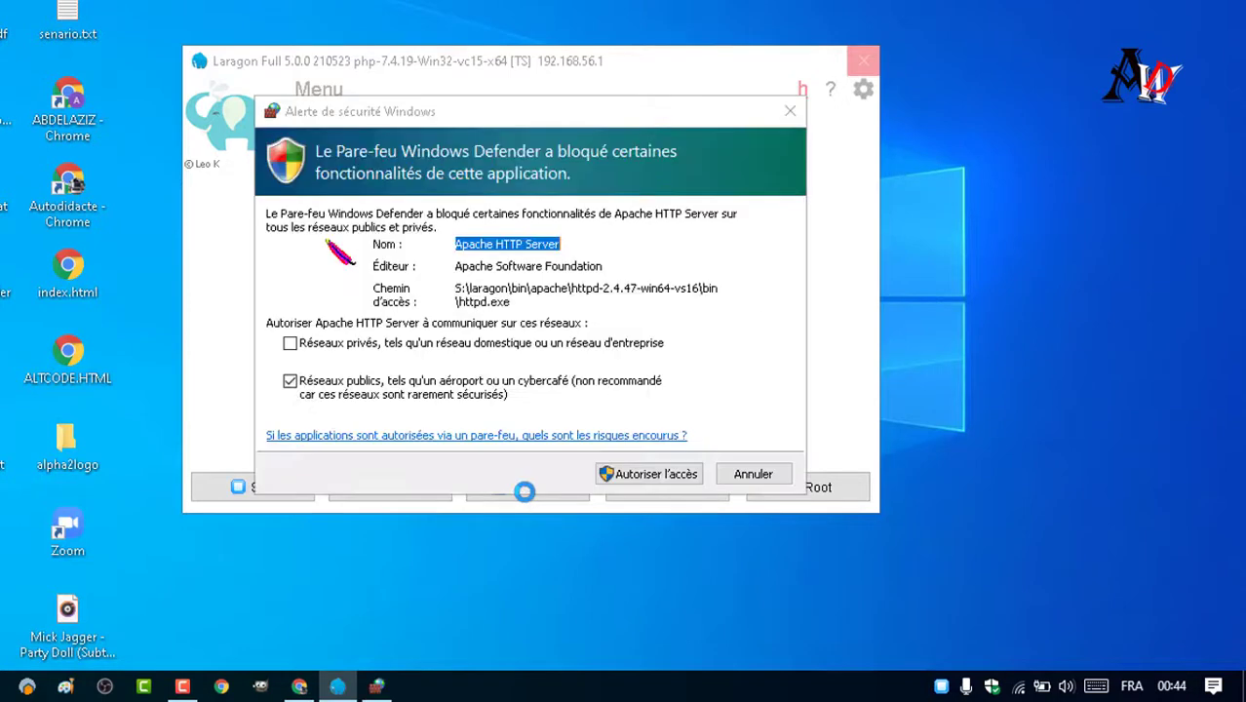
- Allow Apache and mysqld through the firewall and open HeidiSQL's Session manager
left_click(627, 475)
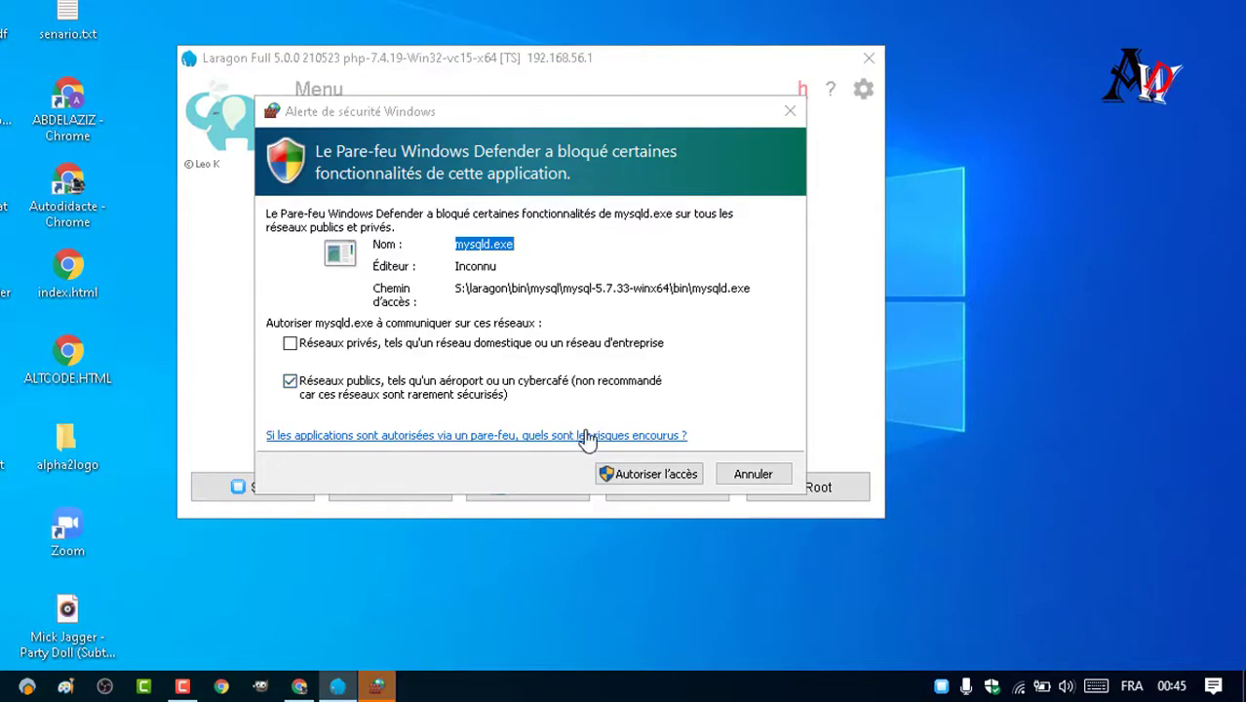
left_click(623, 476)
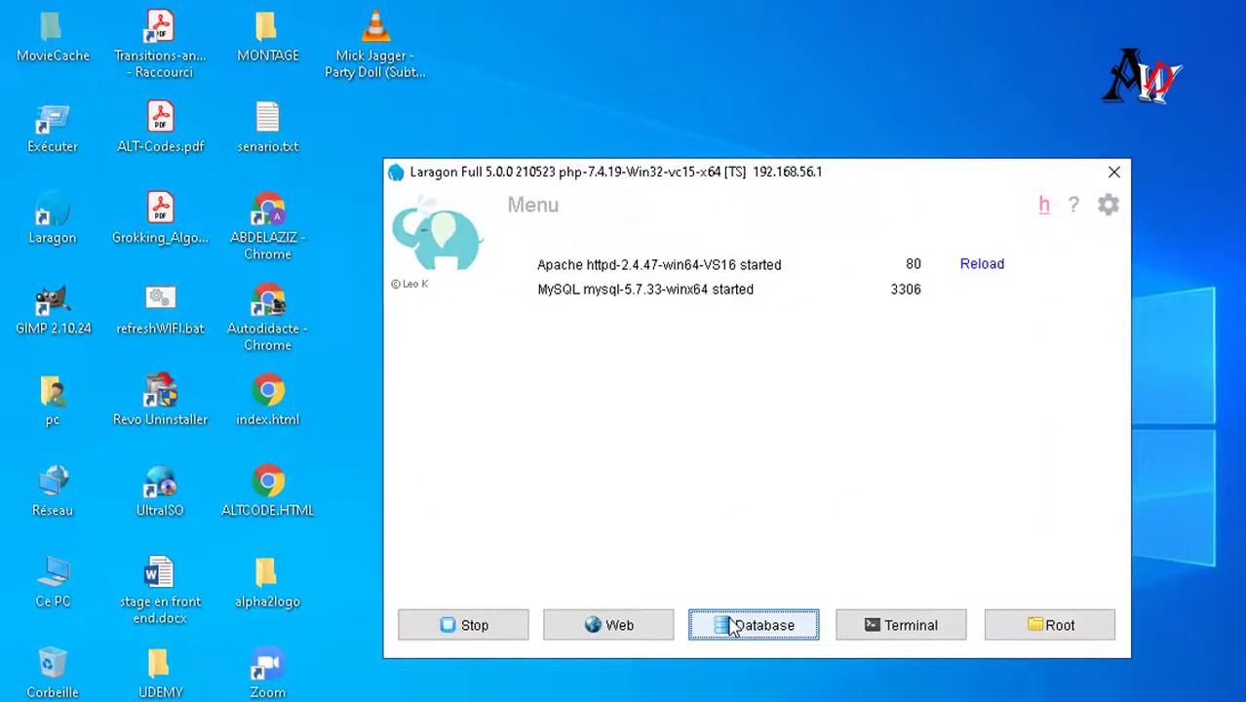
left_click(733, 627)
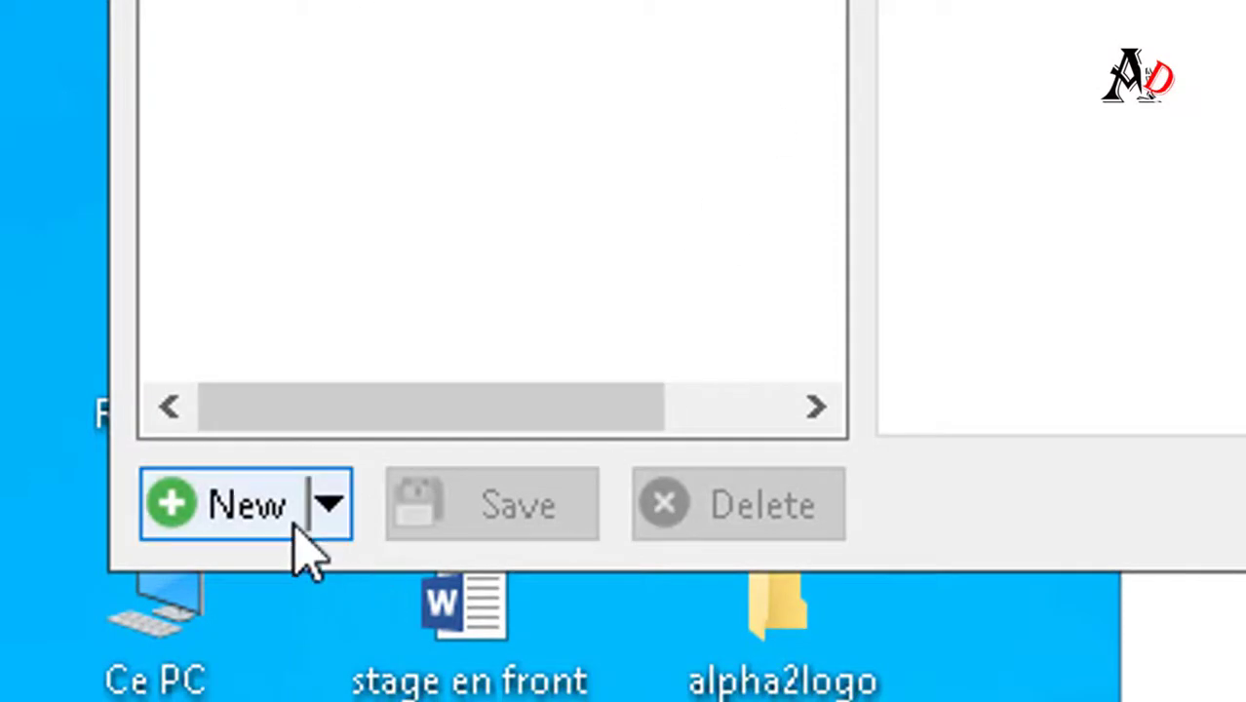
- Create a HeidiSQL session named localdbsession (127.0.0.1, root, port 3306) and connect to it
left_click(251, 497)
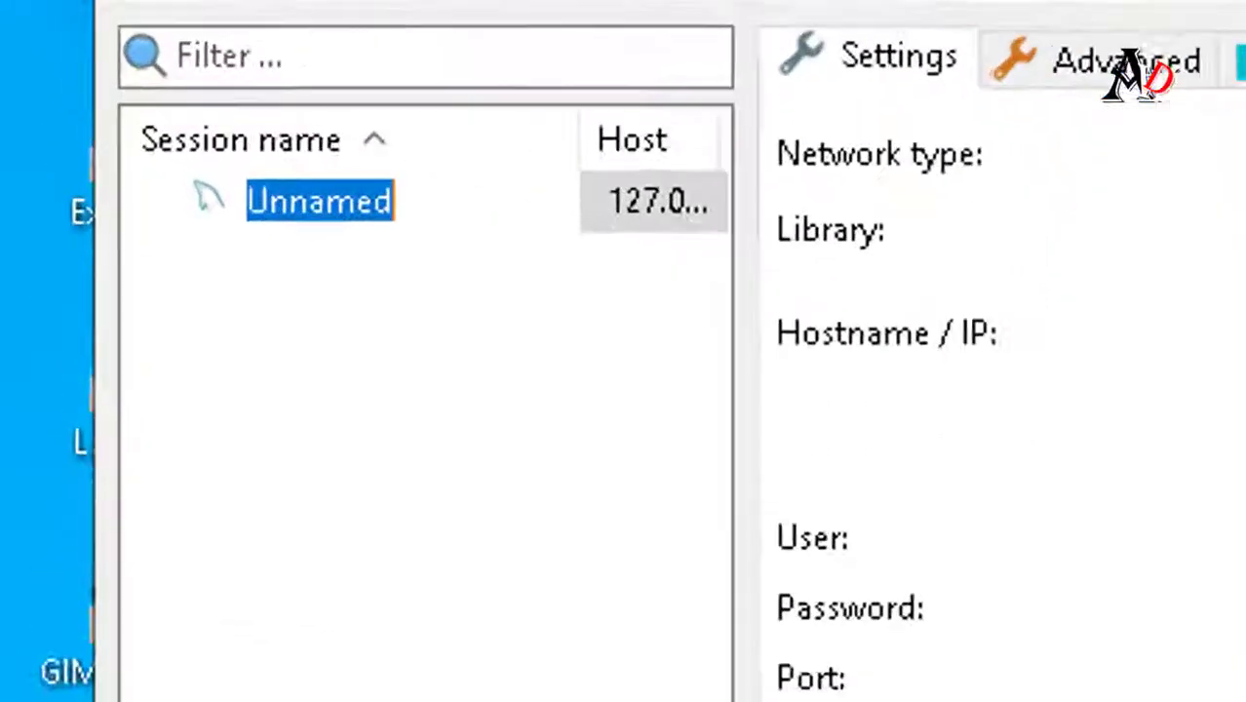
type("lo")
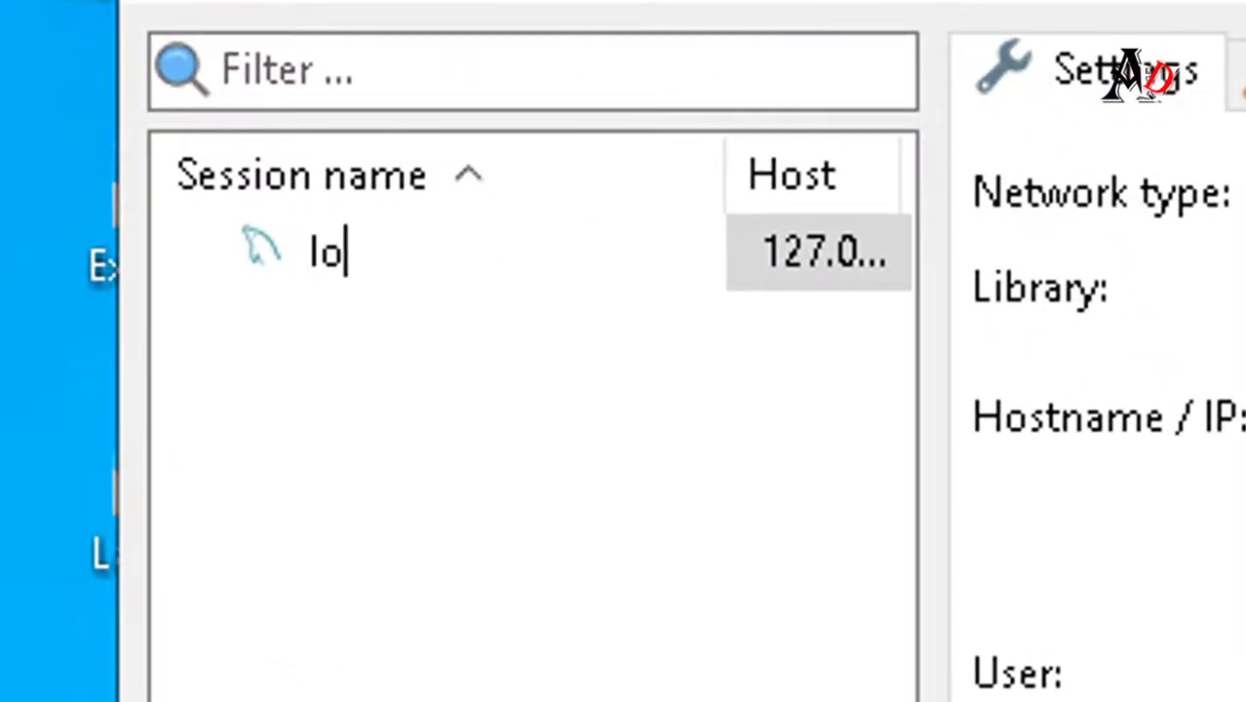
type("cal")
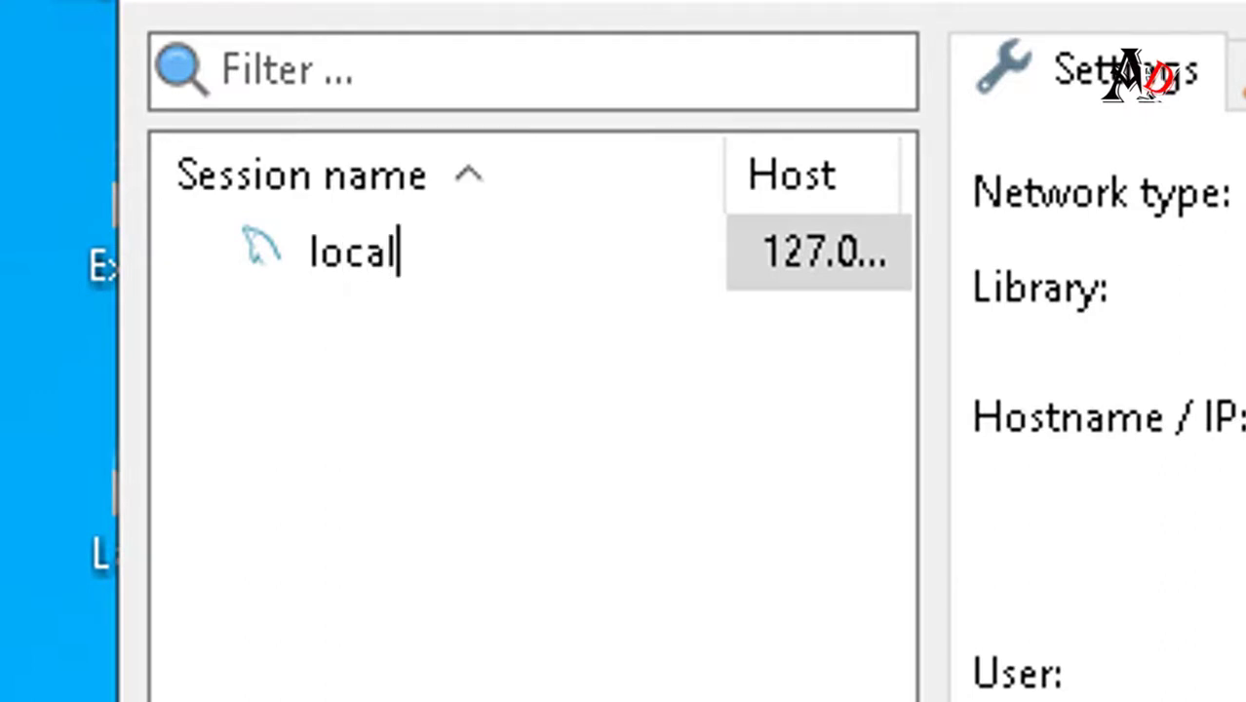
type("db")
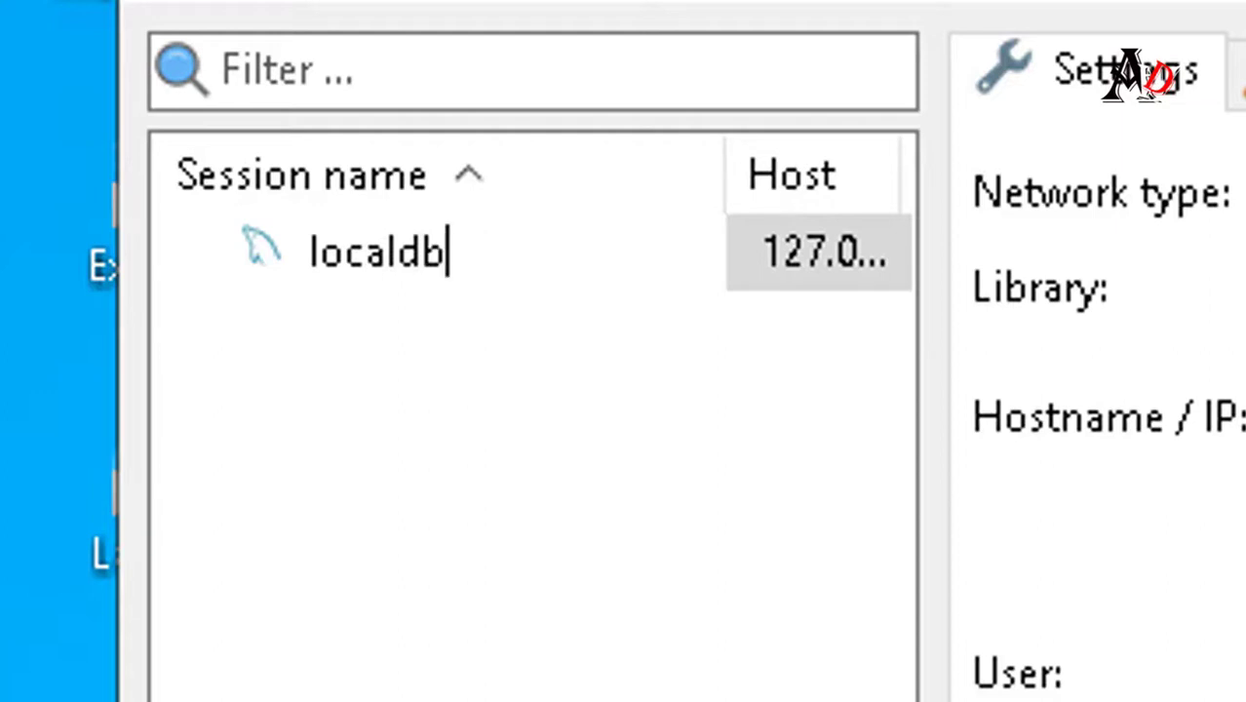
type("ser")
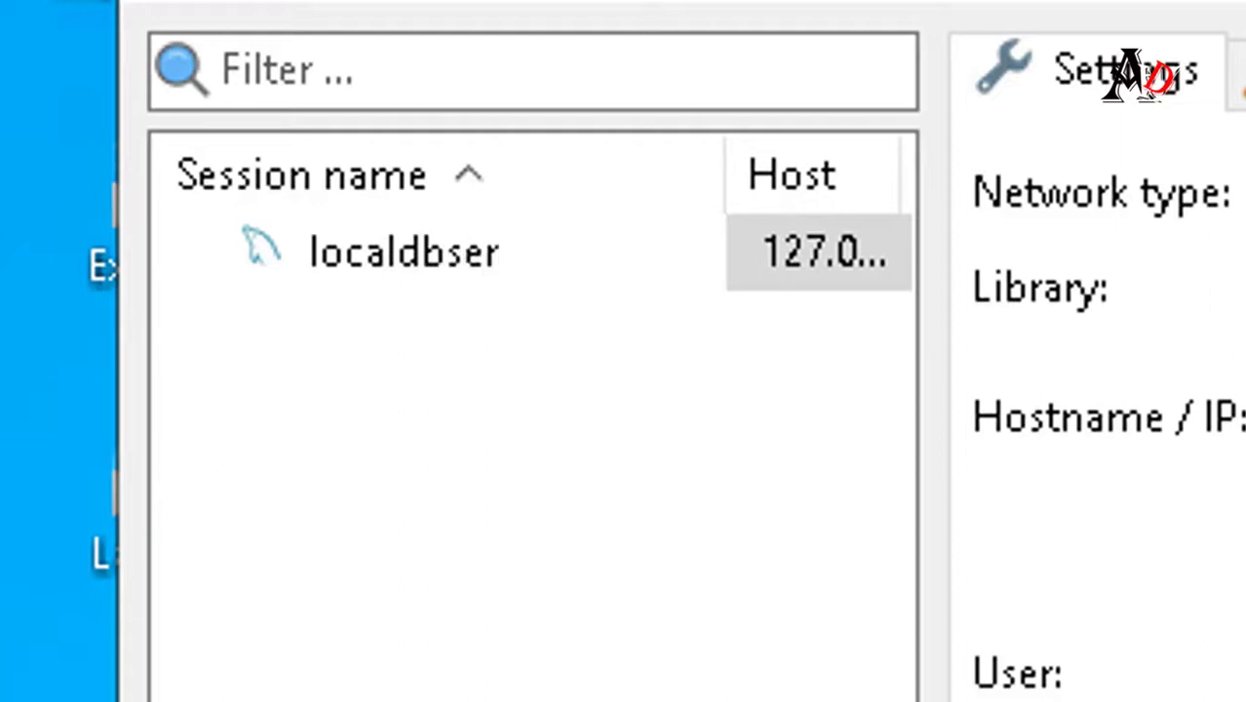
key("BackSpace")
type("ssion")
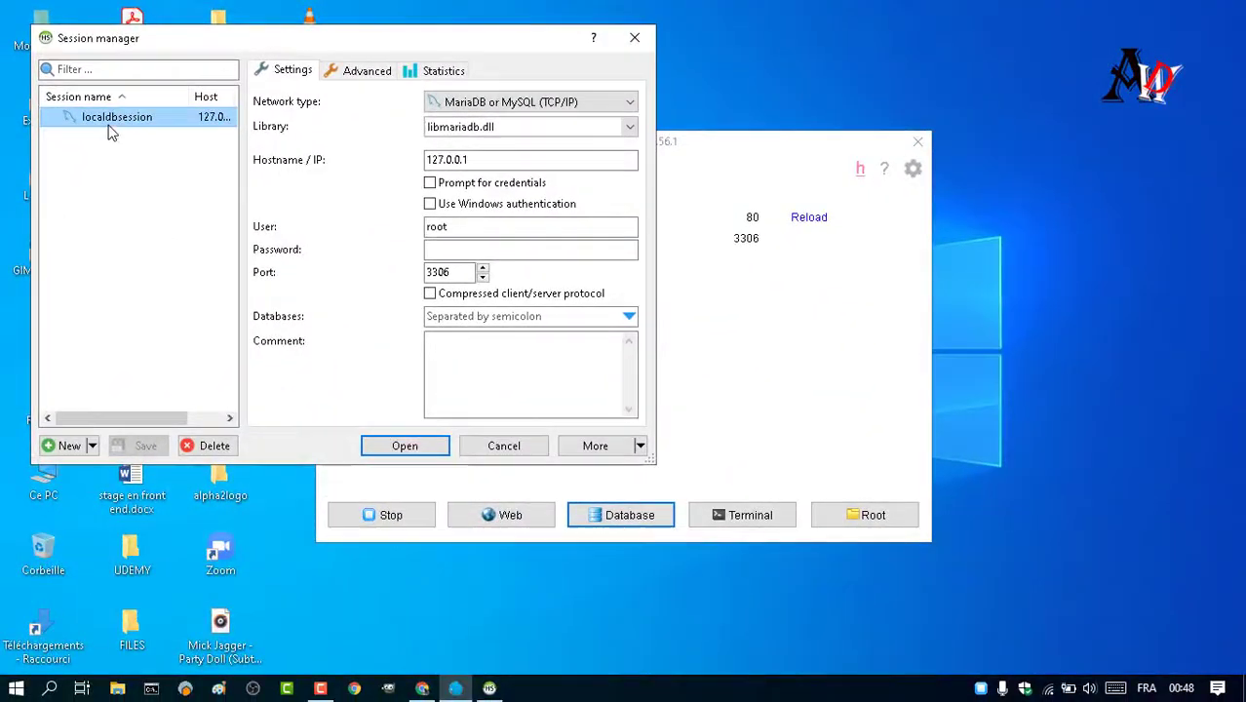
double_click(109, 121)
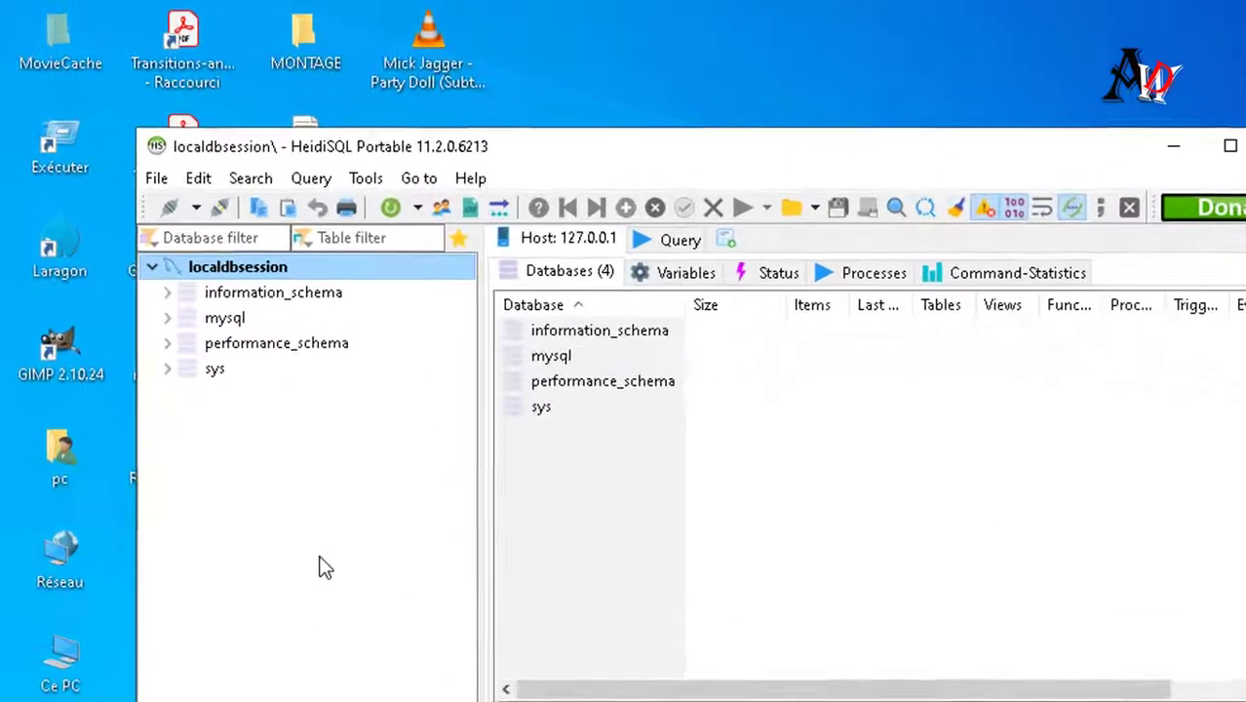
- Create a database named mydb on the local server, then close HeidiSQL
right_click(327, 571)
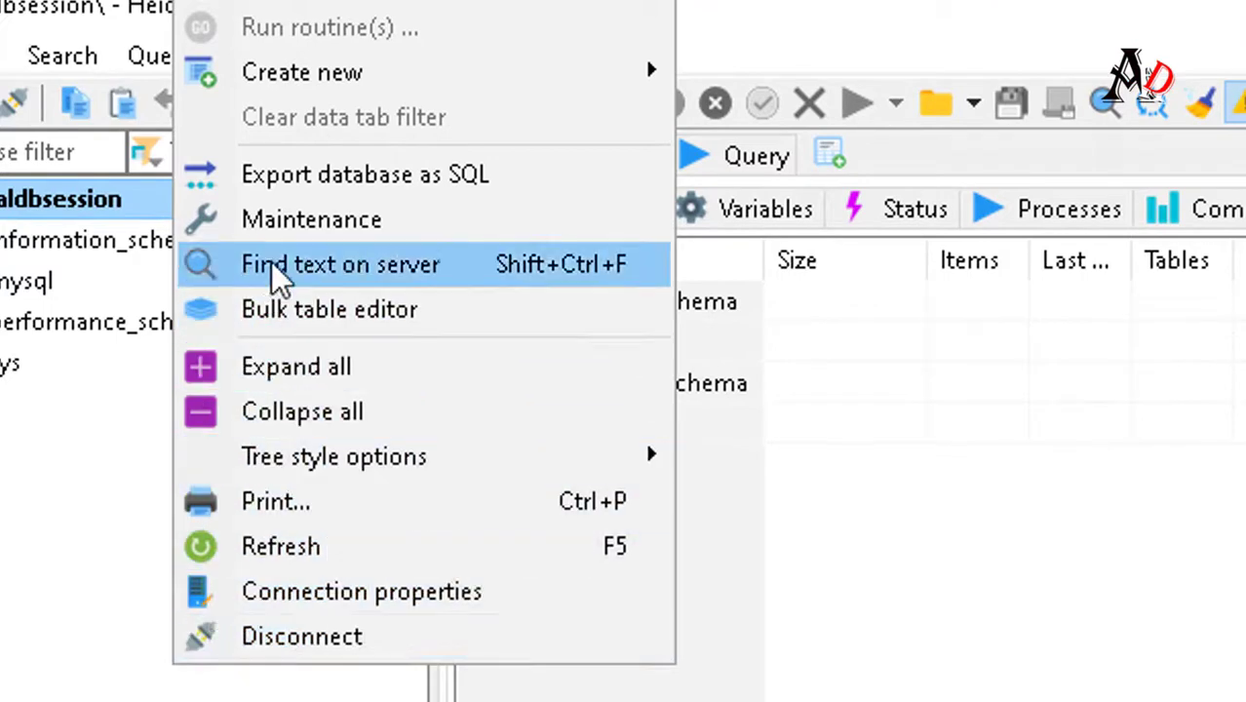
mouse_move(438, 75)
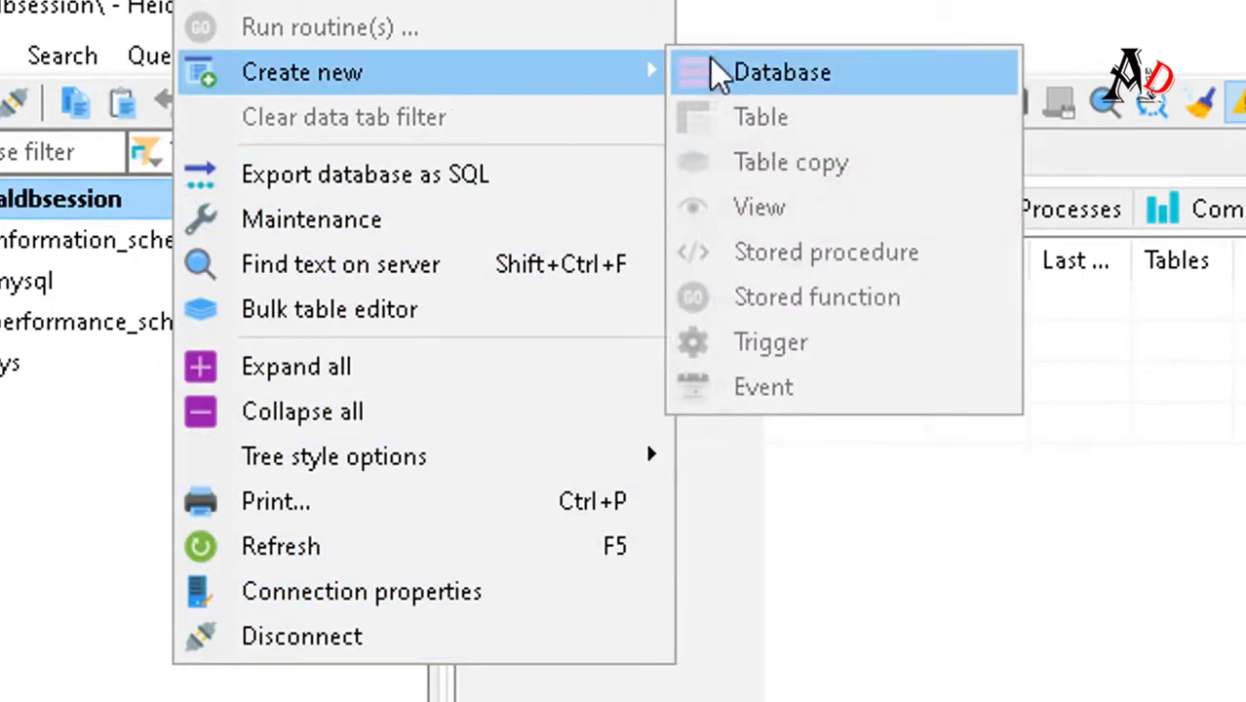
left_click(736, 64)
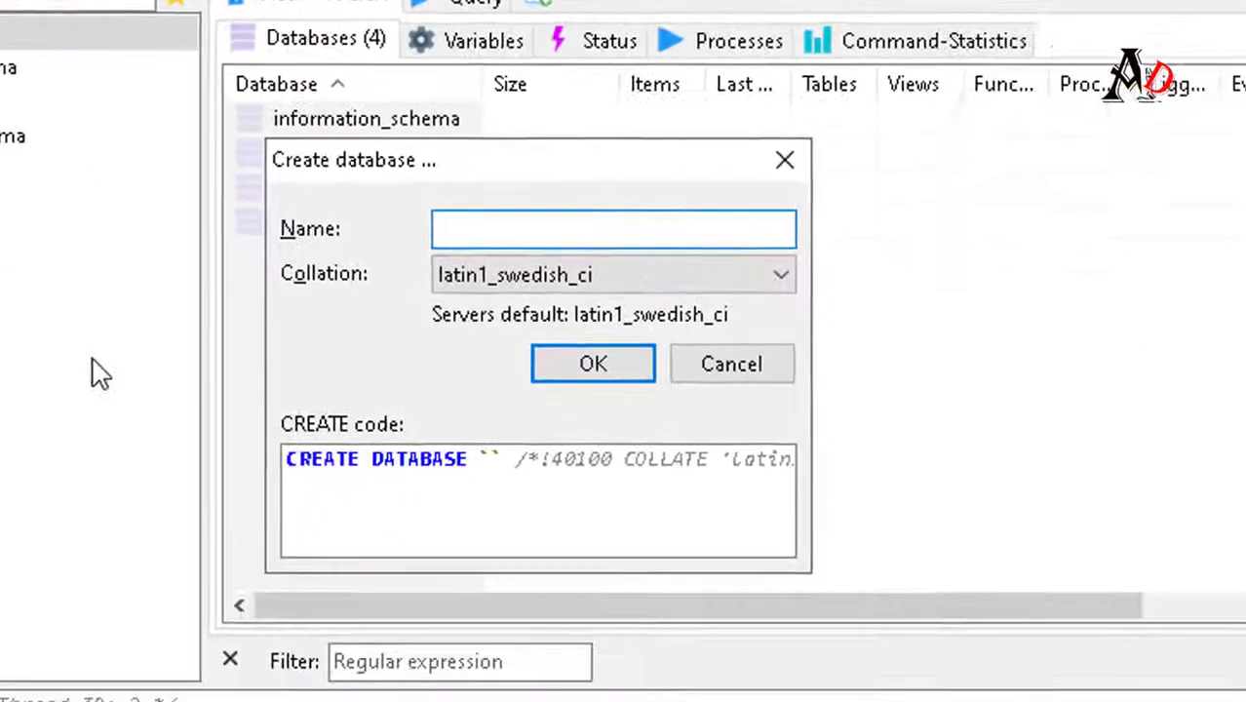
type("m")
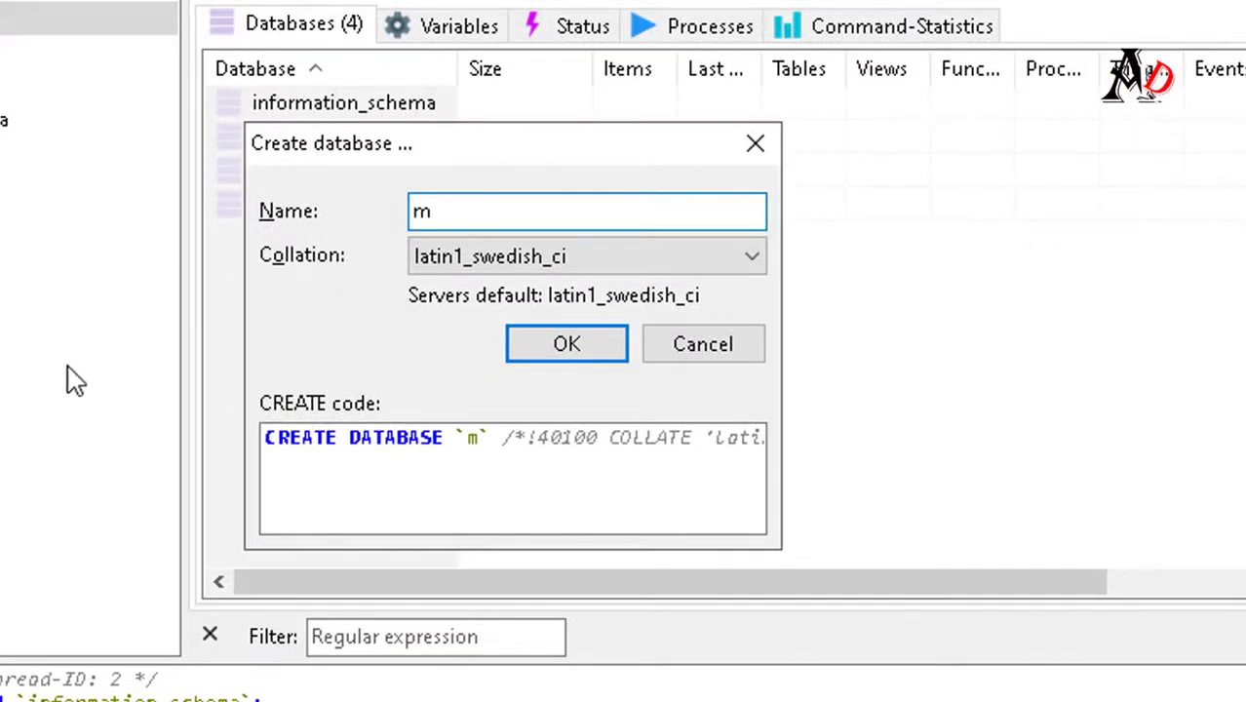
type("ydb")
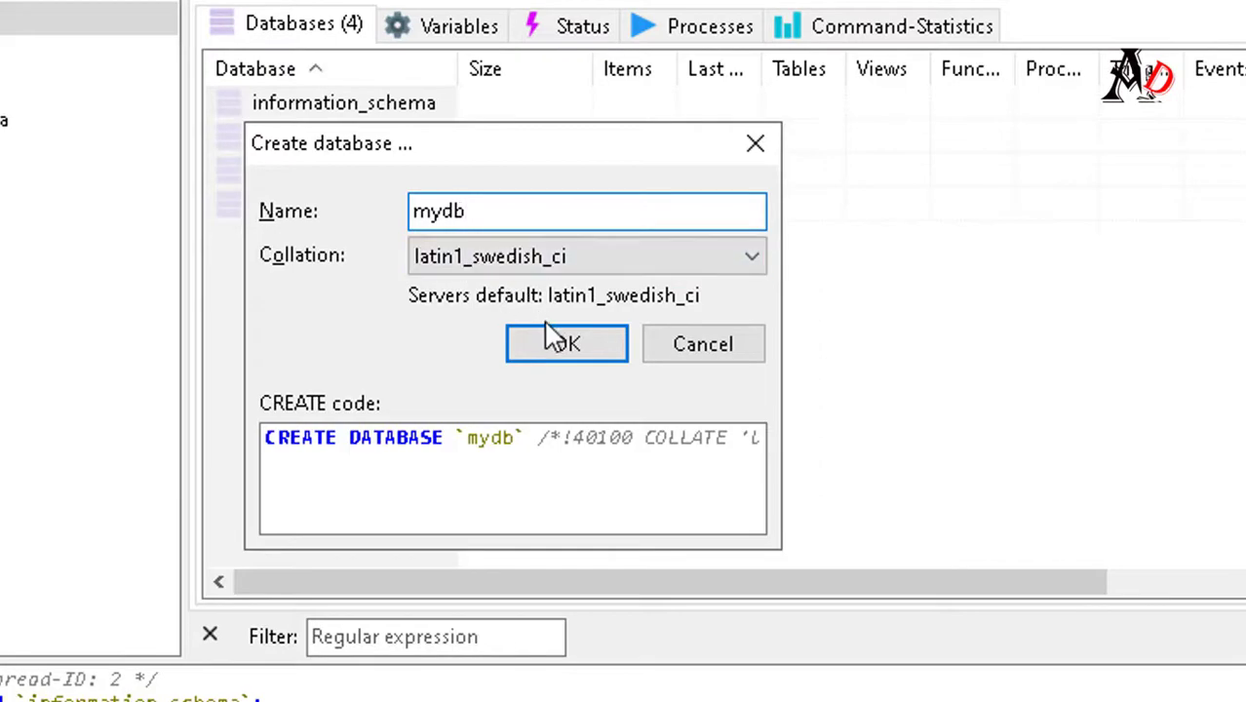
left_click(555, 349)
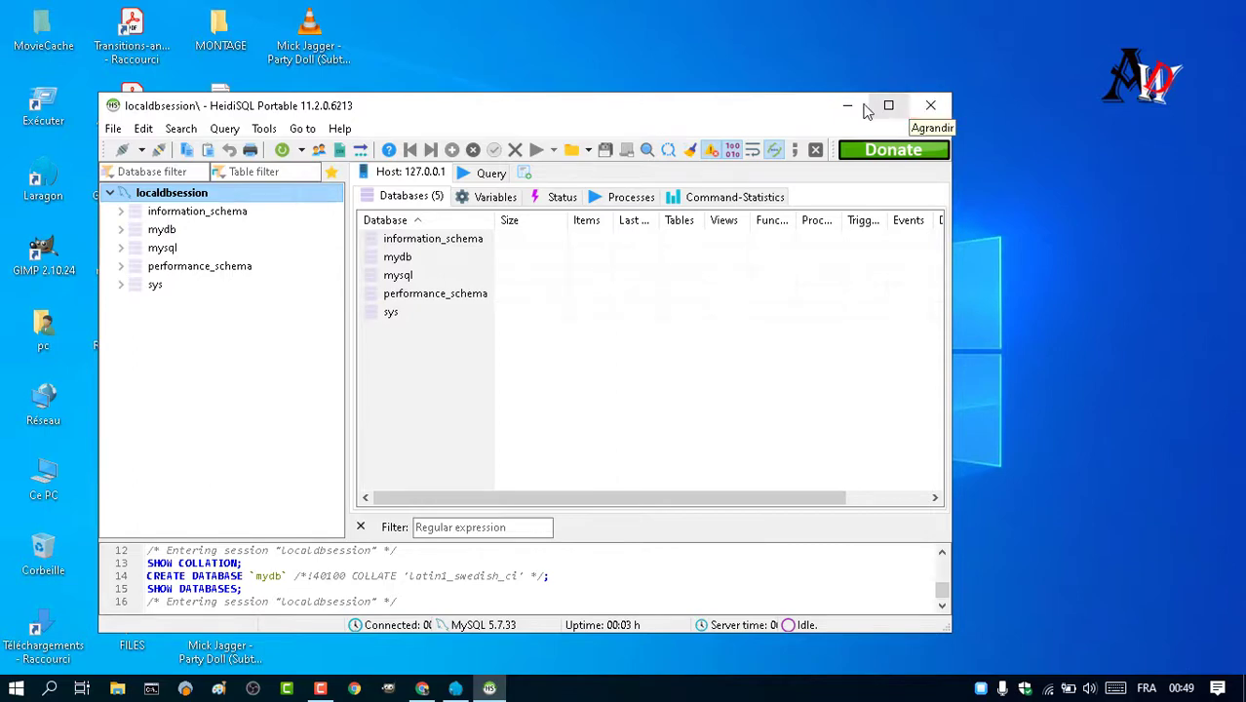
left_click(928, 106)
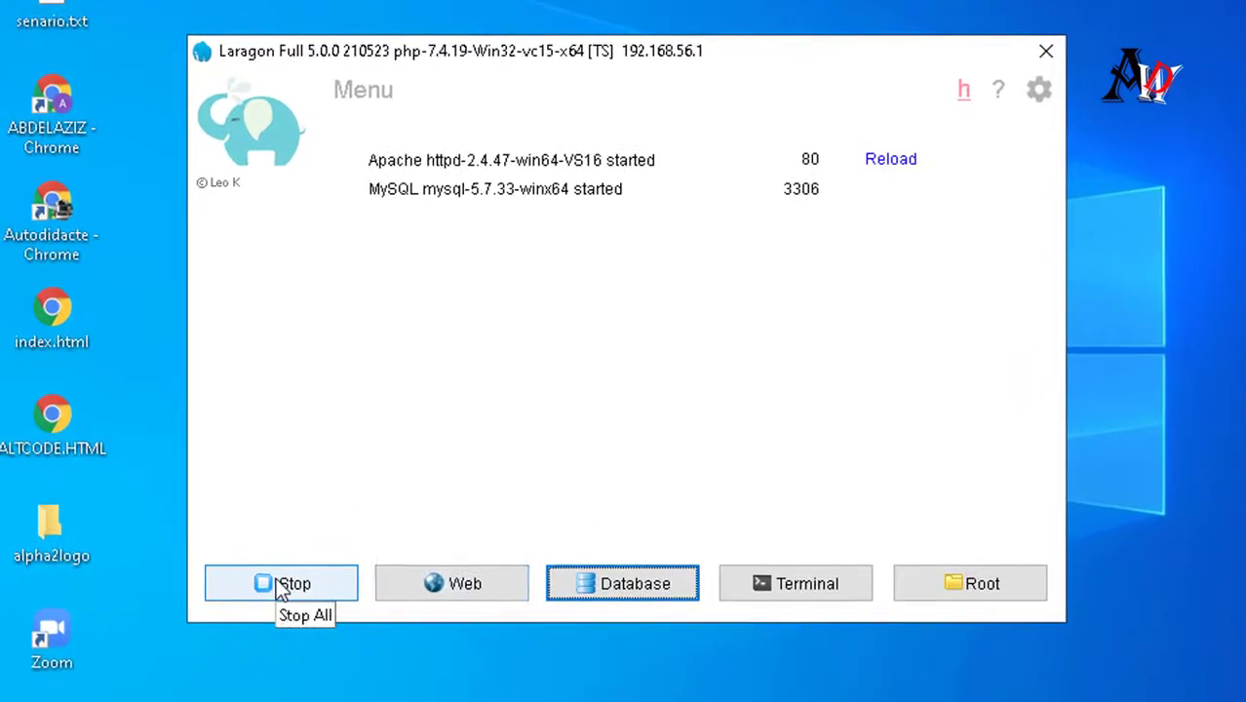
- Create a WordPress quick app named wpsite and open wpsite.test in the browser
right_click(648, 272)
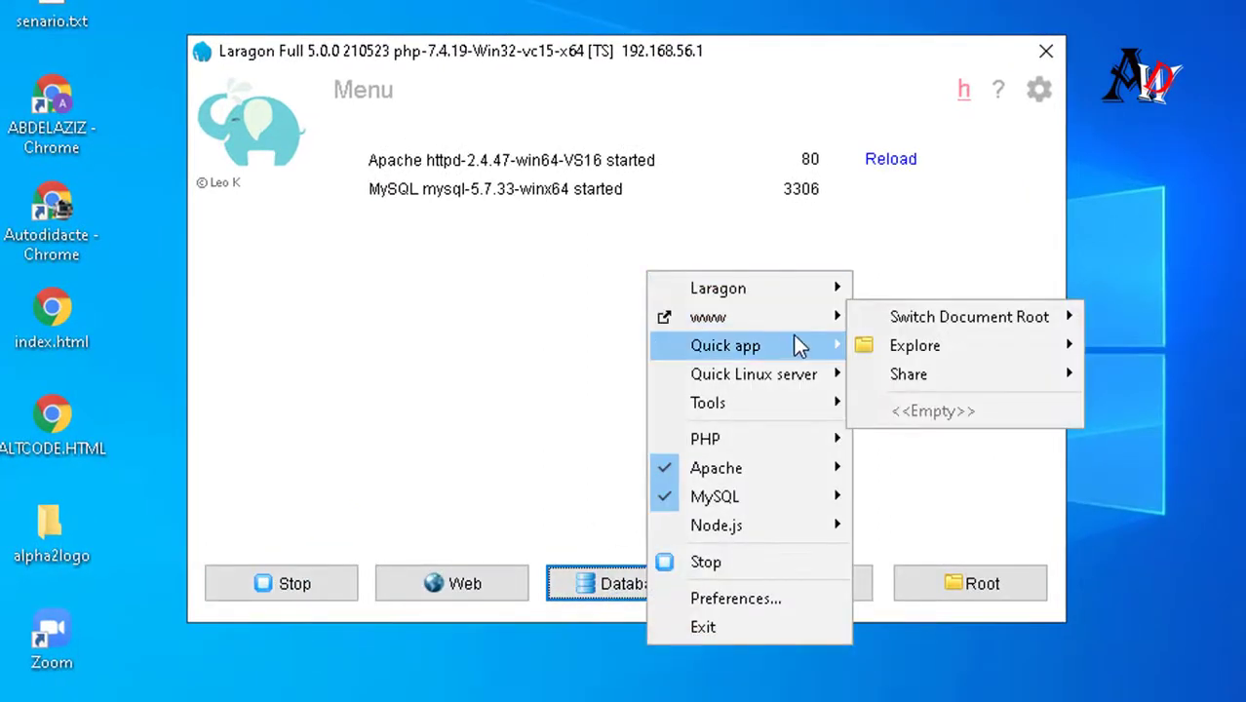
mouse_move(826, 347)
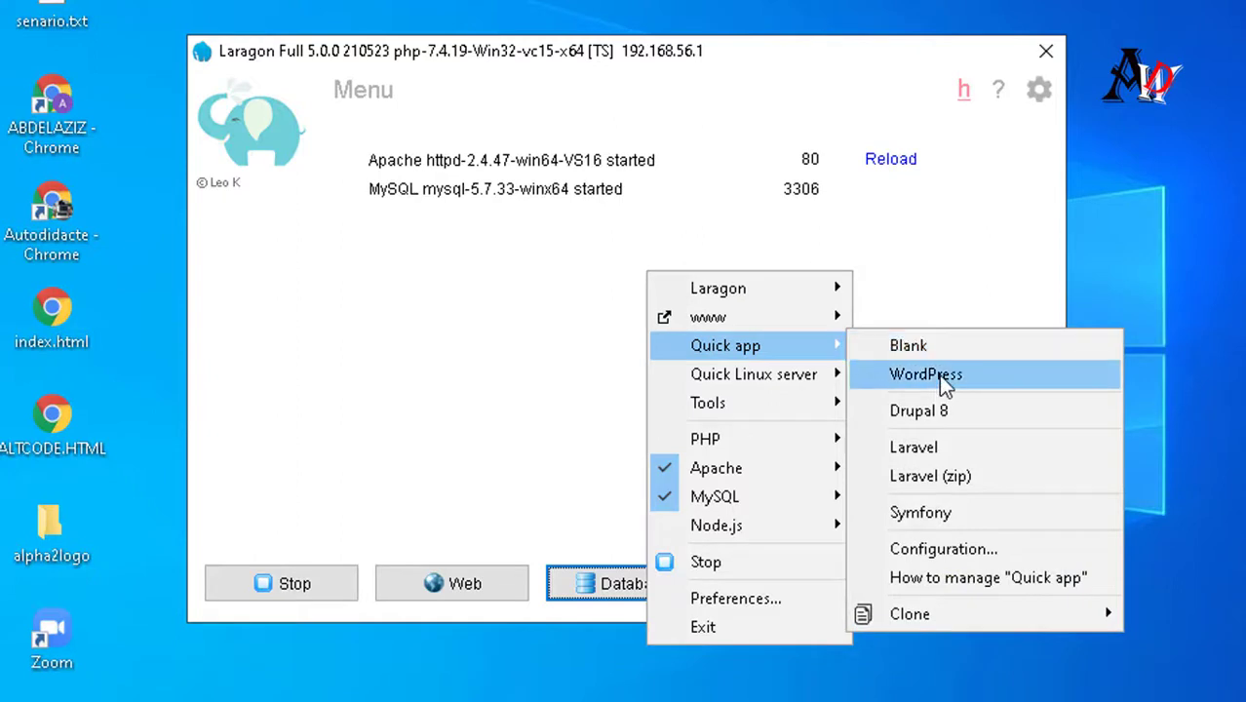
left_click(937, 374)
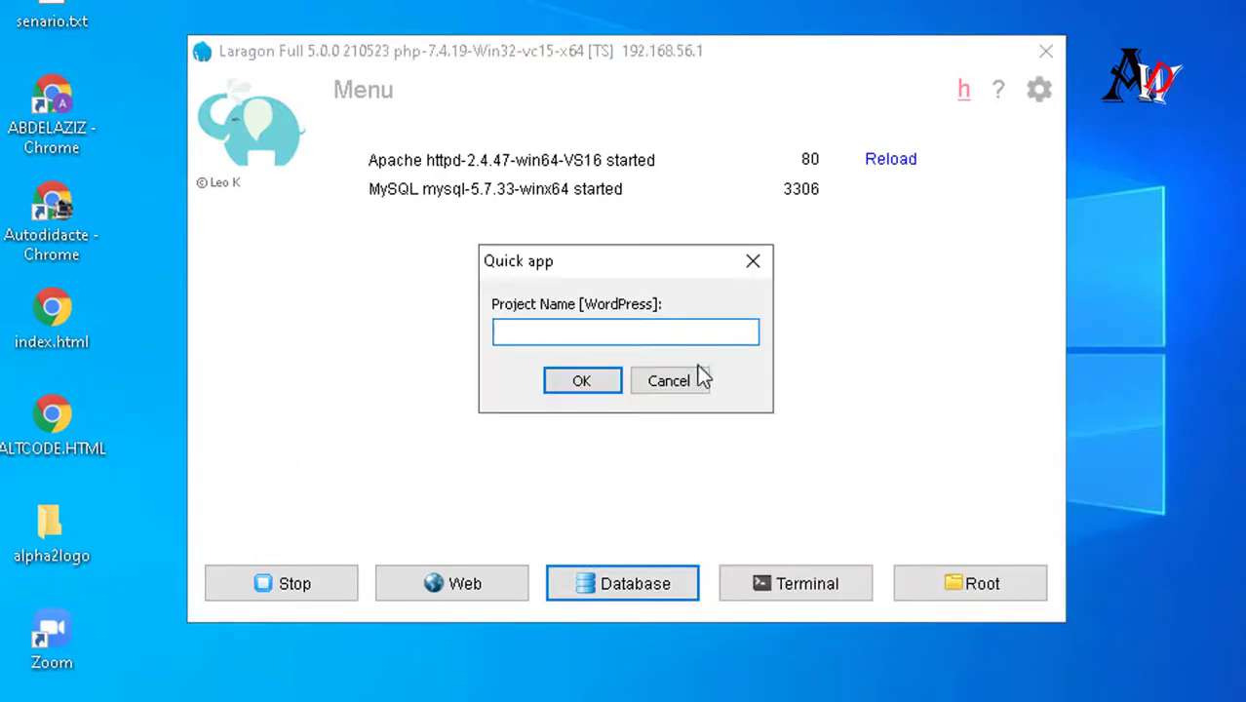
type("wwpsite")
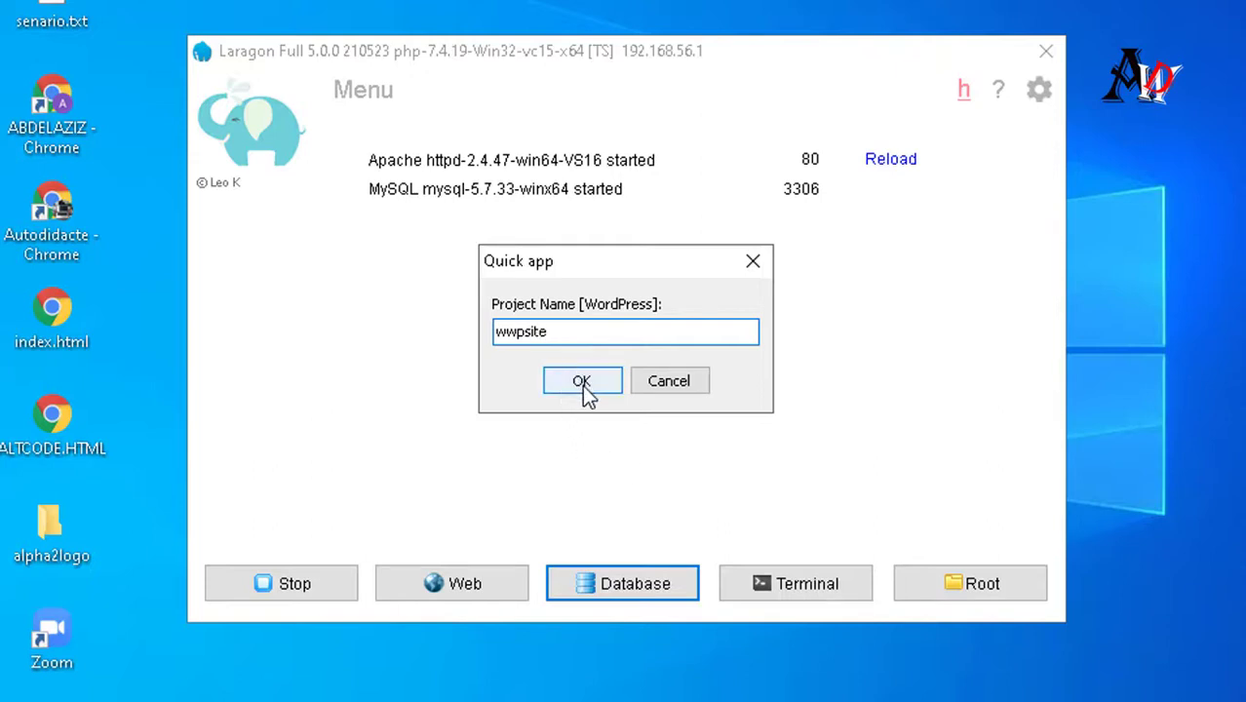
left_click(512, 338)
key("BackSpace")
left_click(582, 382)
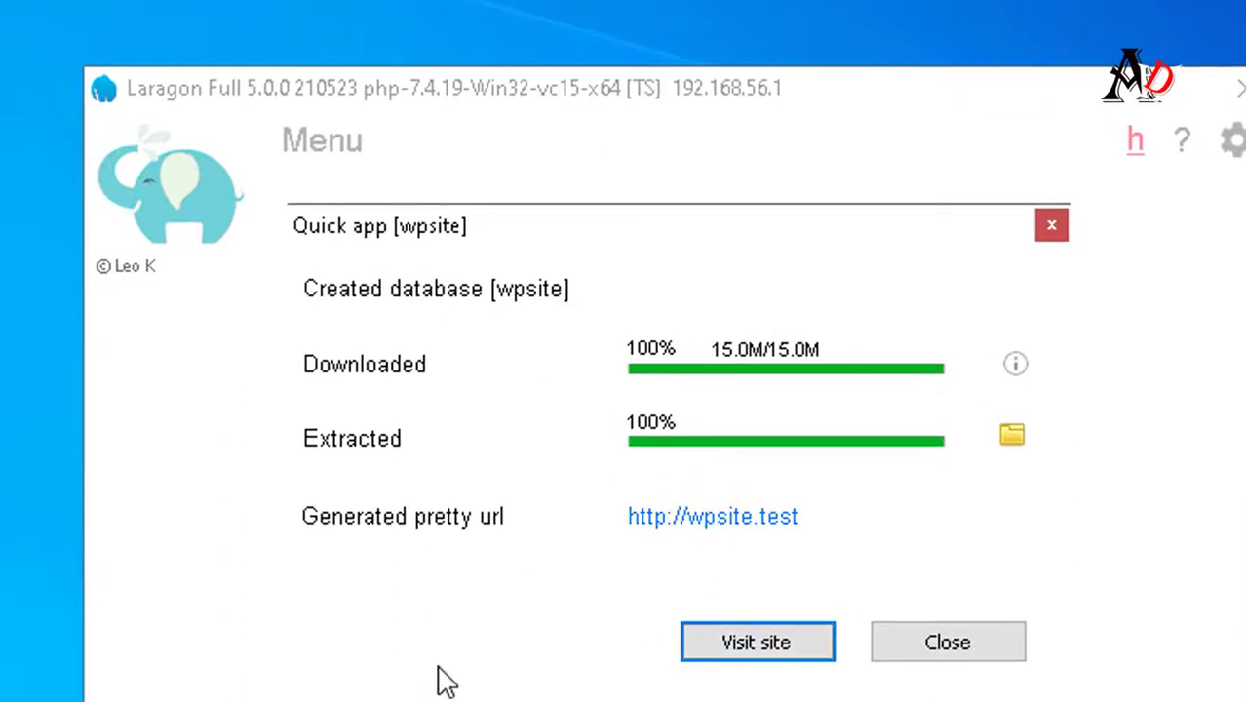
key("Return")
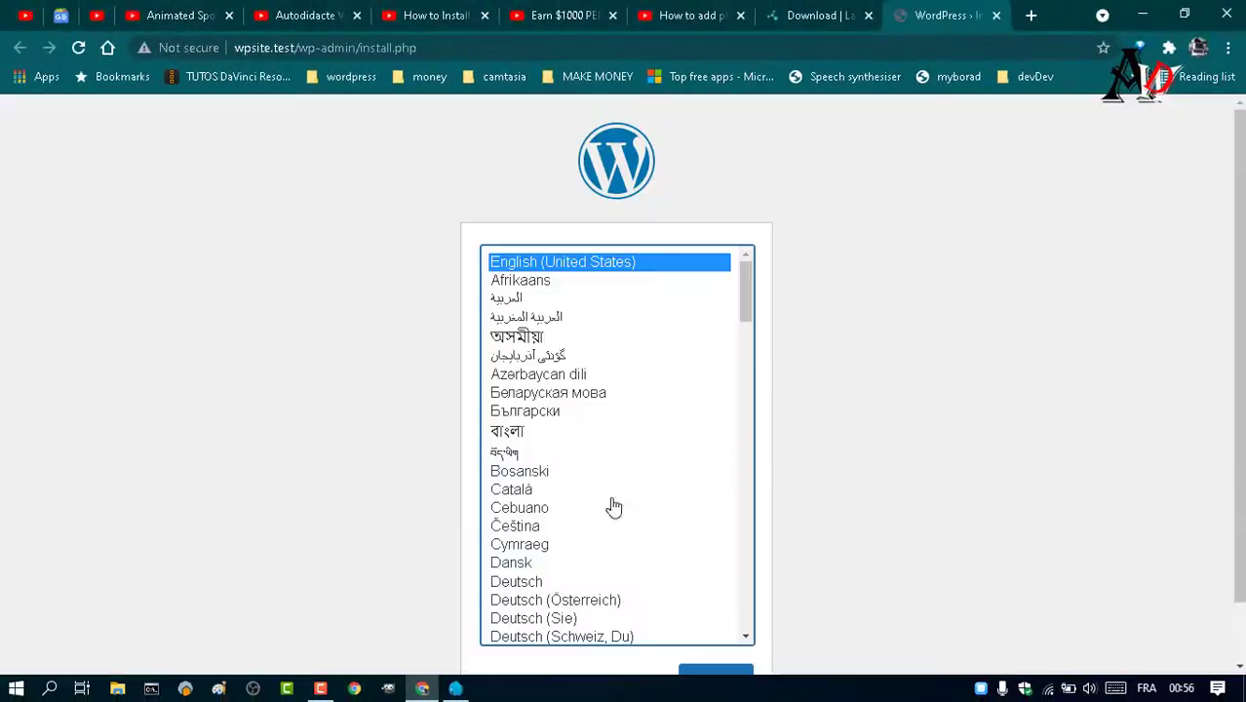
- Choose English (United States), title the site 'autodidacte web dev', and replace the generated password with a weak one
left_click(1238, 667)
left_click(700, 638)
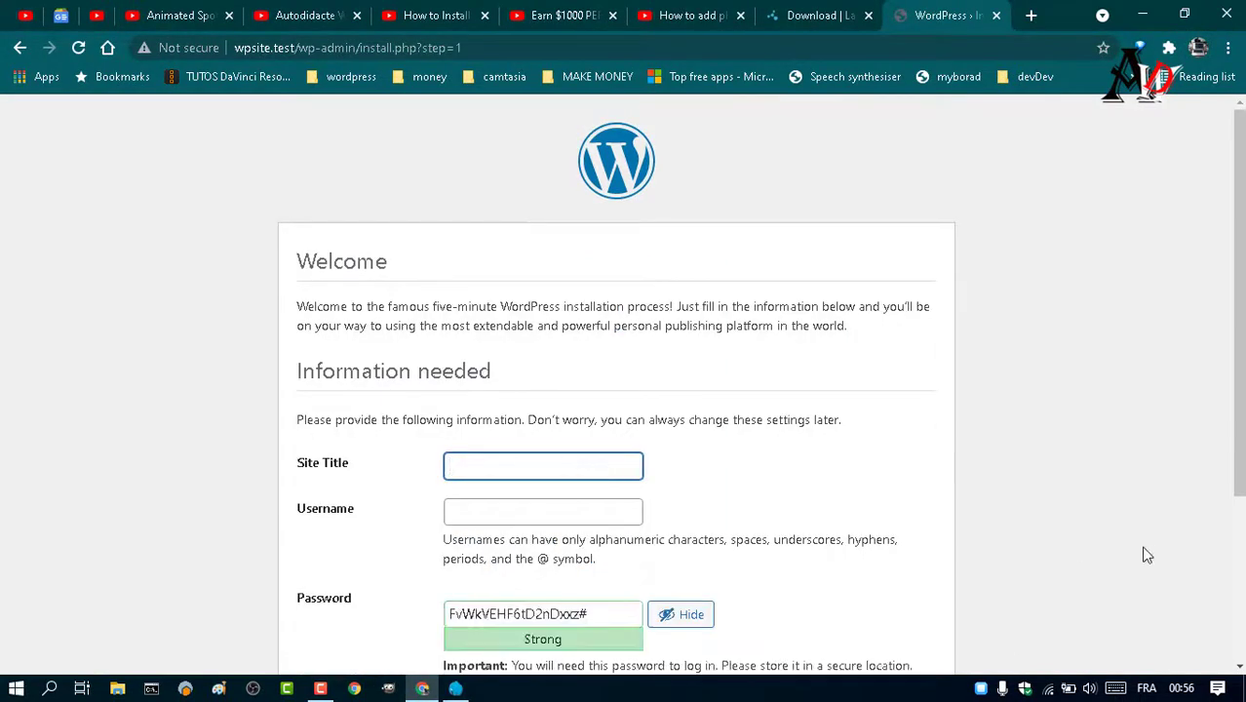
type("didacte web")
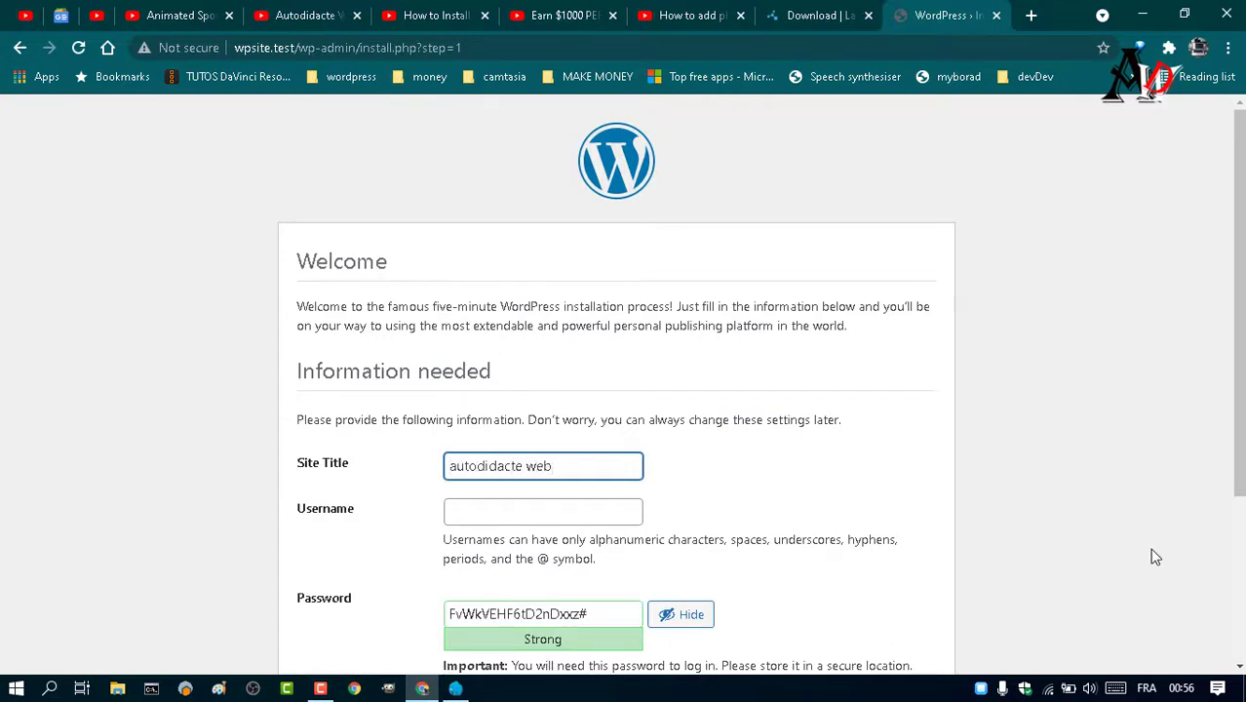
type(" dev")
left_click(563, 515)
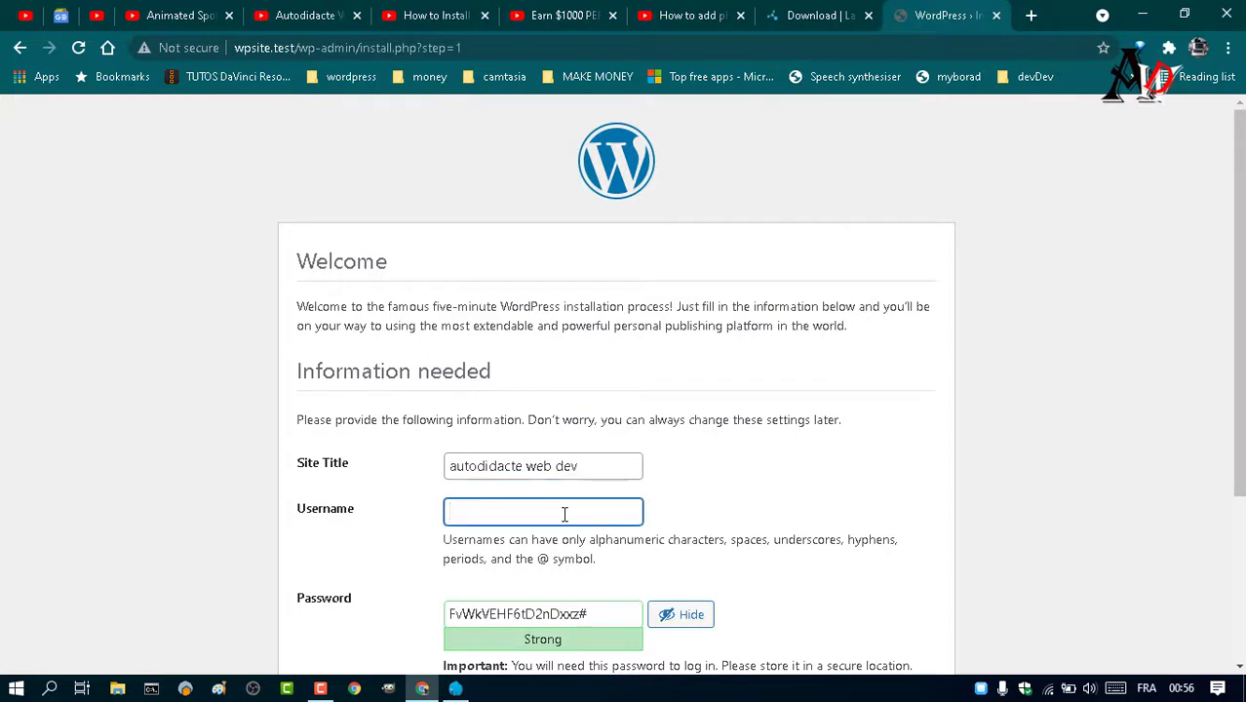
type("root")
left_click_drag(612, 614, 451, 619)
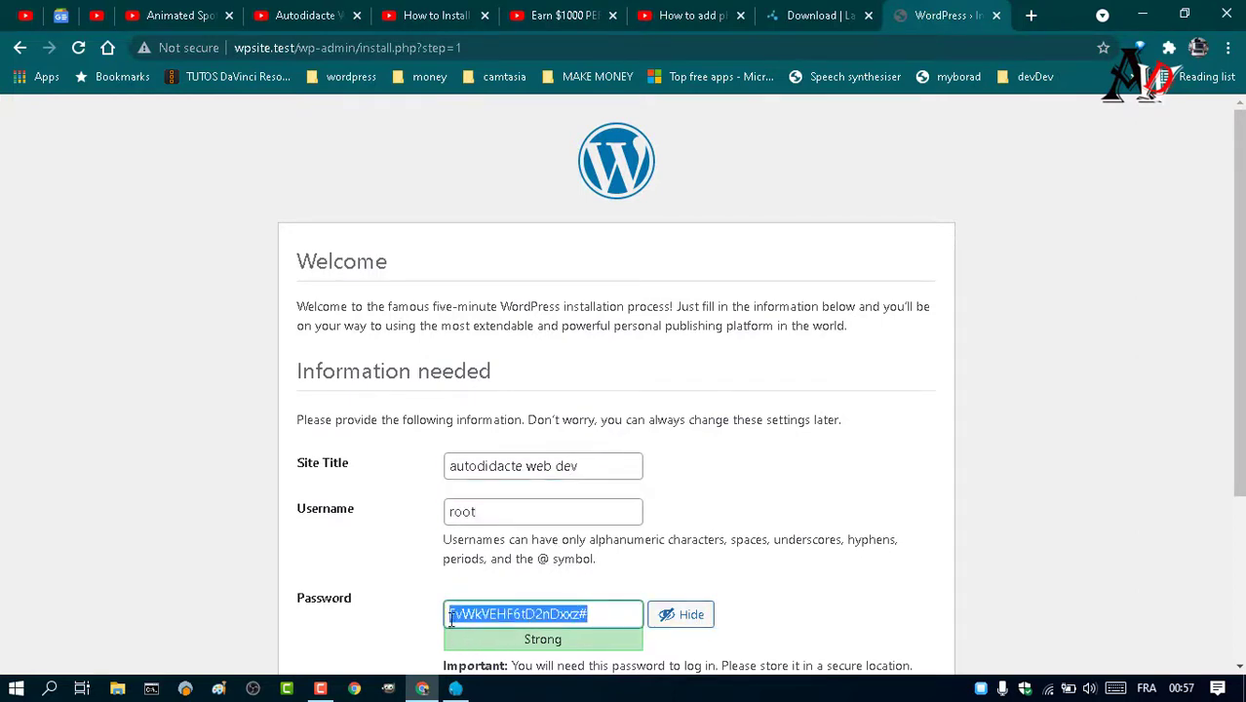
key("BackSpace")
scroll(452, 619, "down", 2)
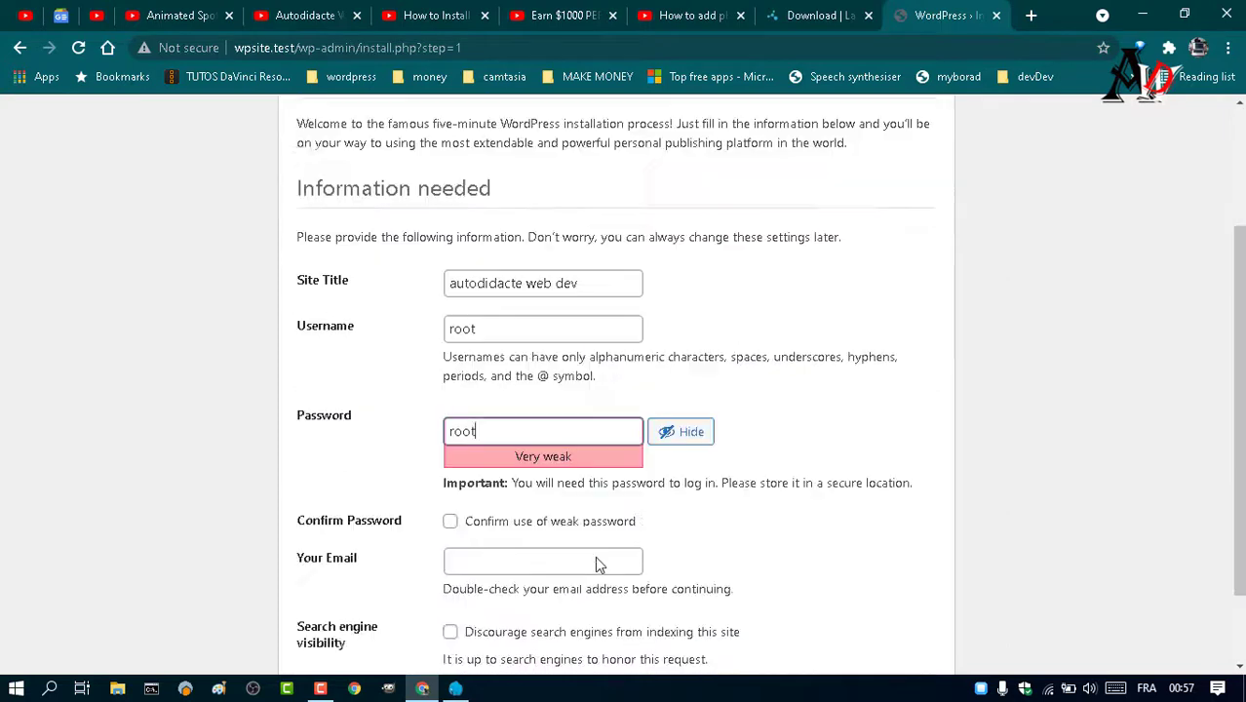
left_click(449, 520)
- Set the admin username to admin, enter the admin e-mail, discourage indexing, and install WordPress
left_click(464, 332)
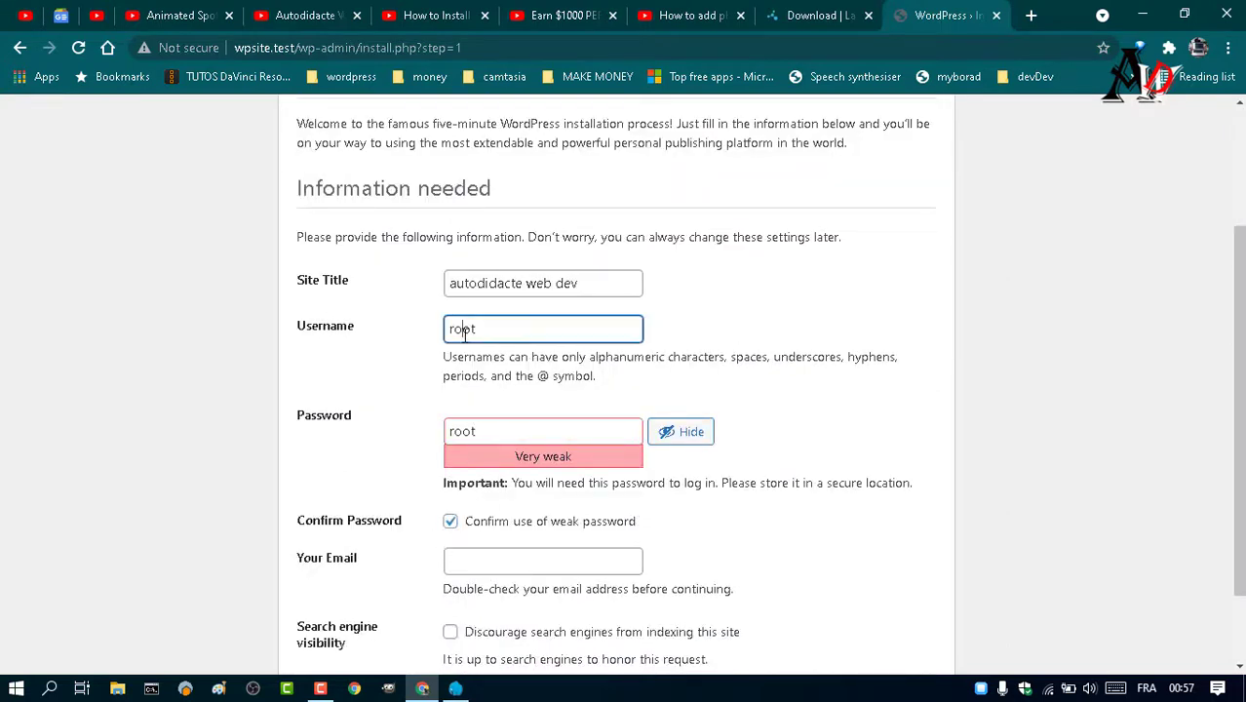
double_click(464, 332)
type("admin")
left_click(469, 563)
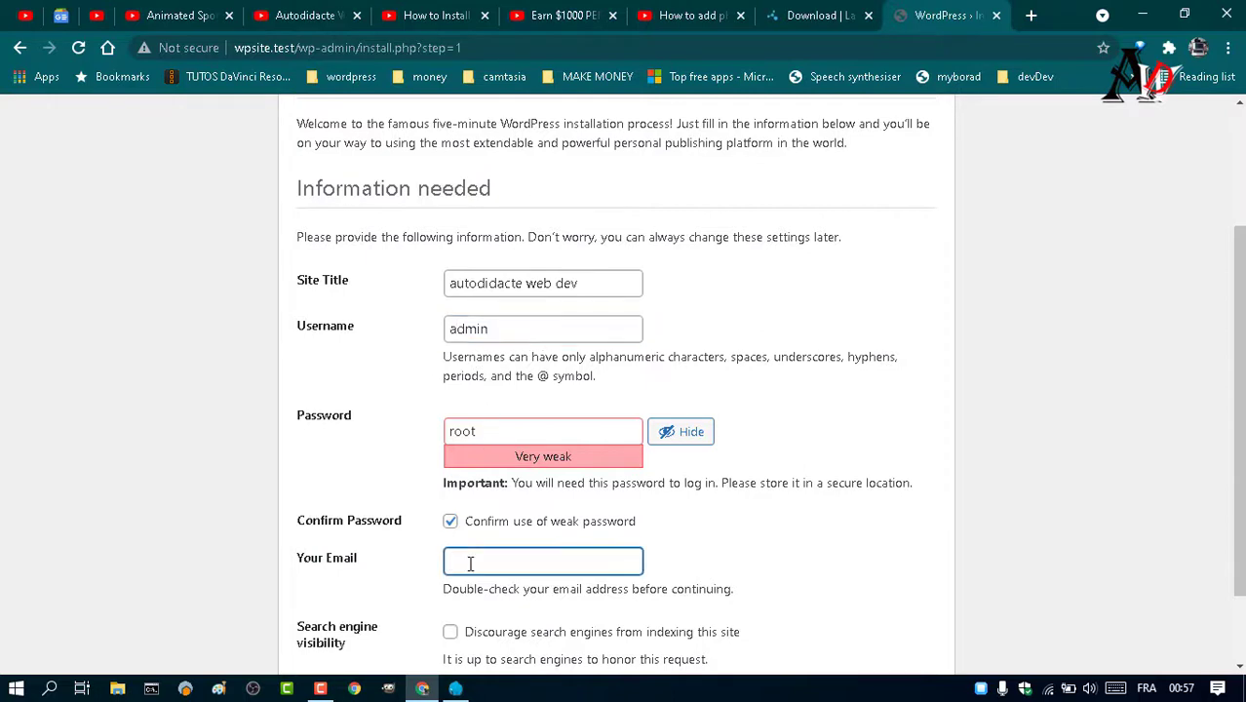
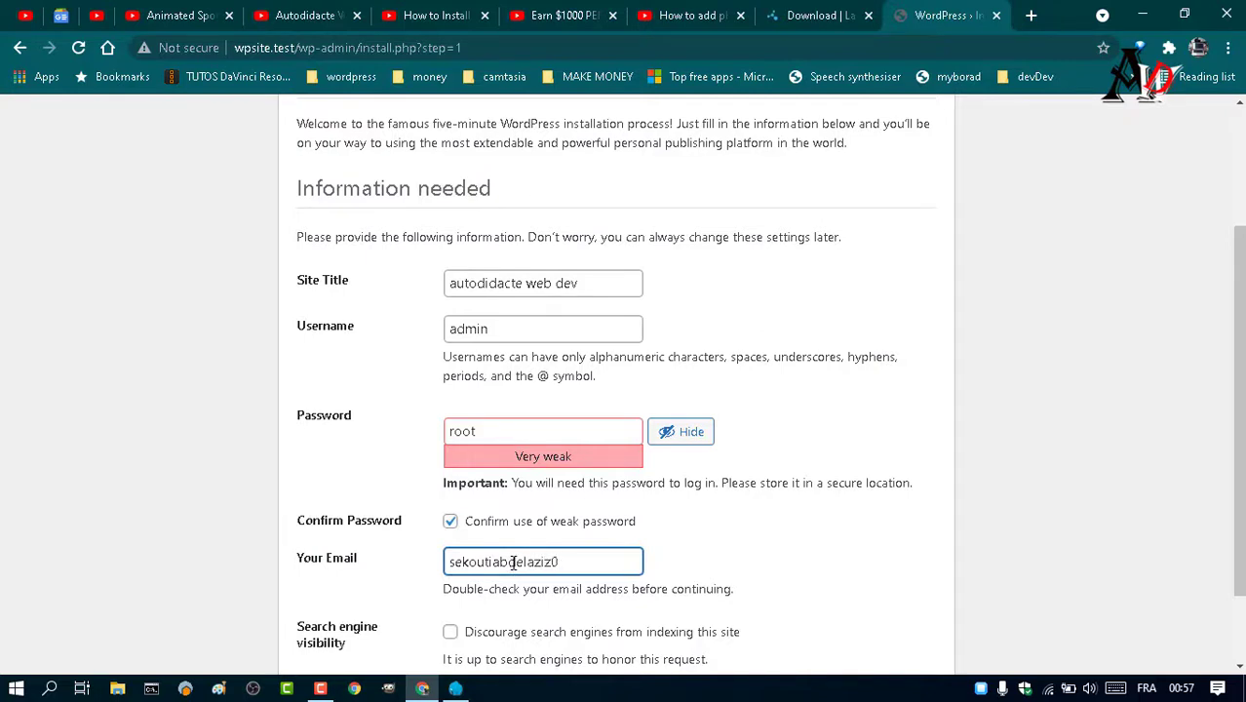
scroll(507, 575, "down", 1)
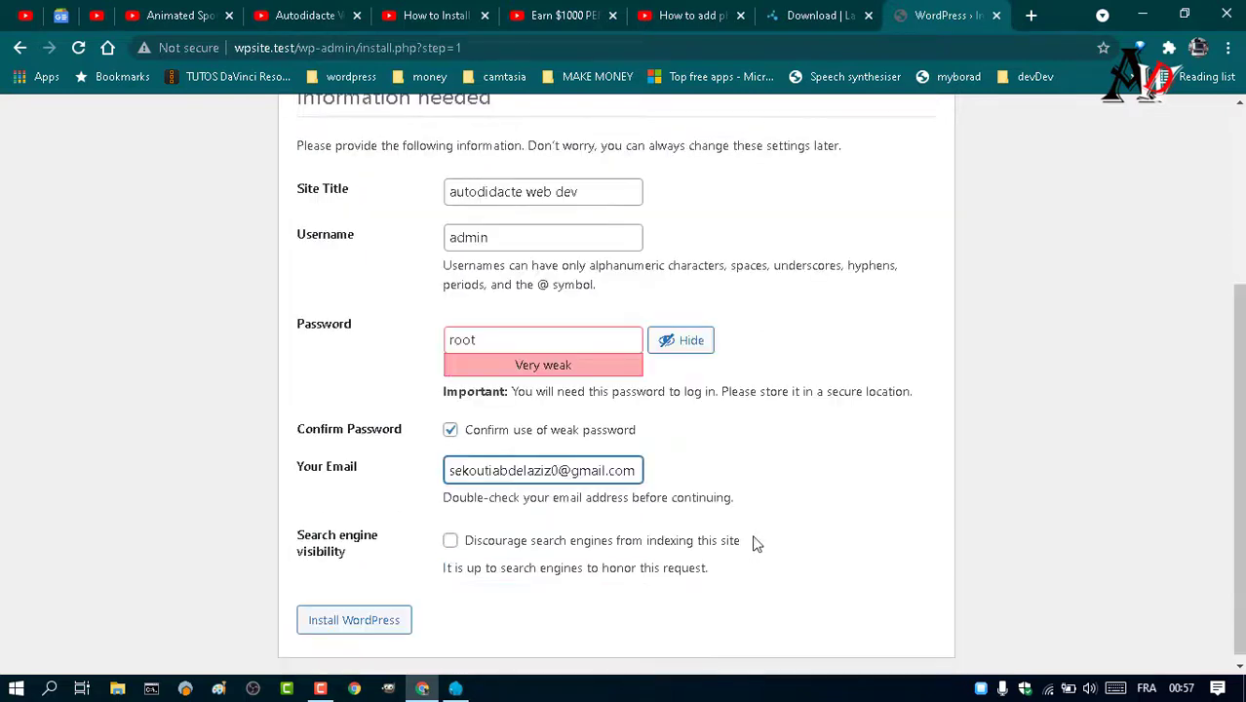
left_click(449, 540)
left_click(354, 620)
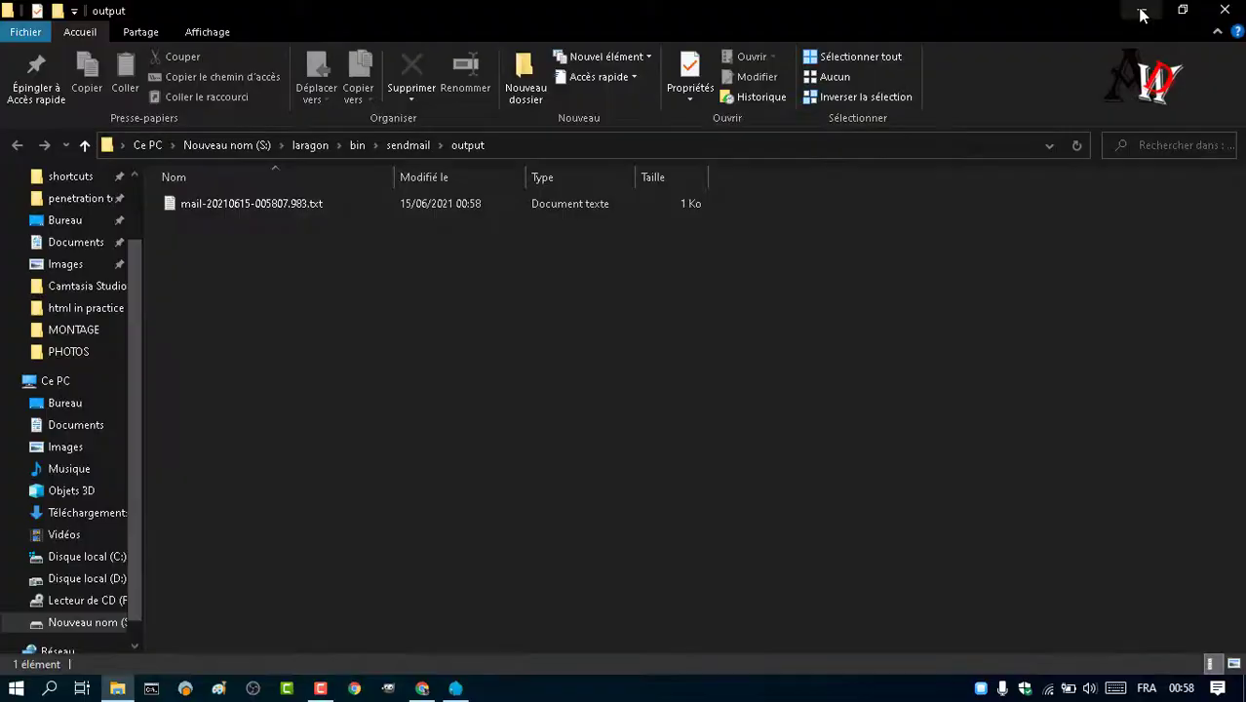
- Log in as admin with the account password, with Remember Me ticked
left_click(1142, 13)
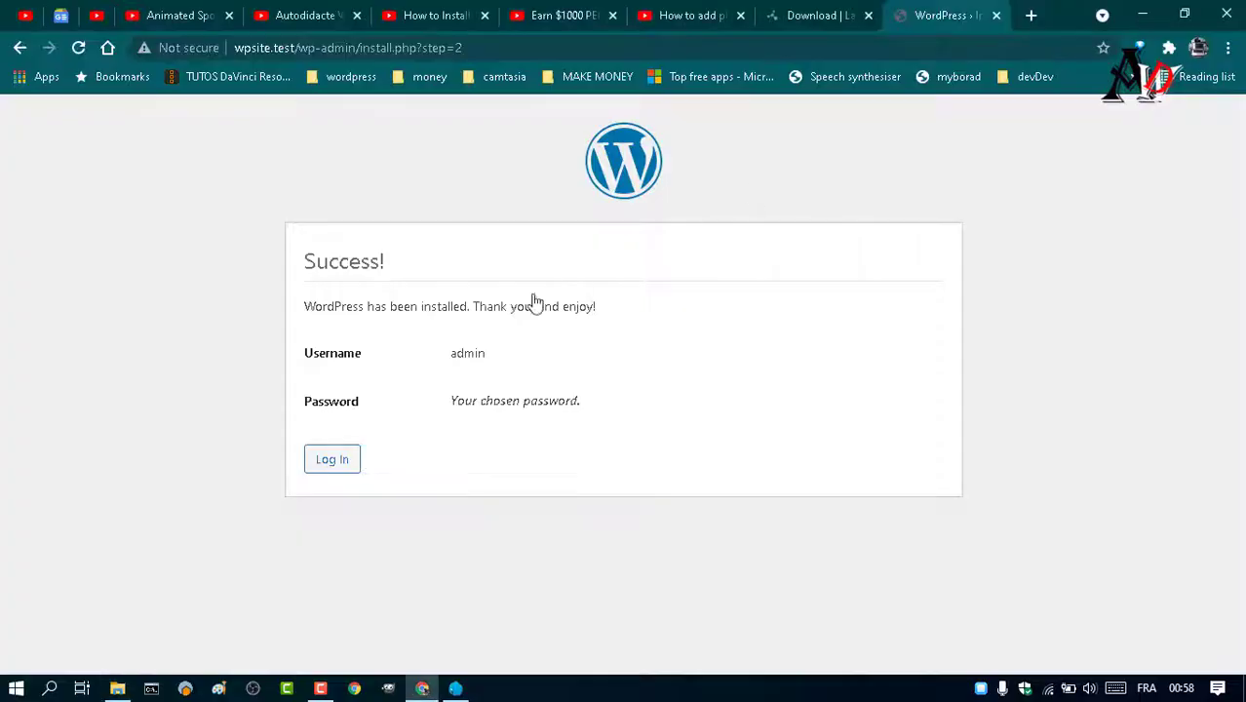
left_click(336, 472)
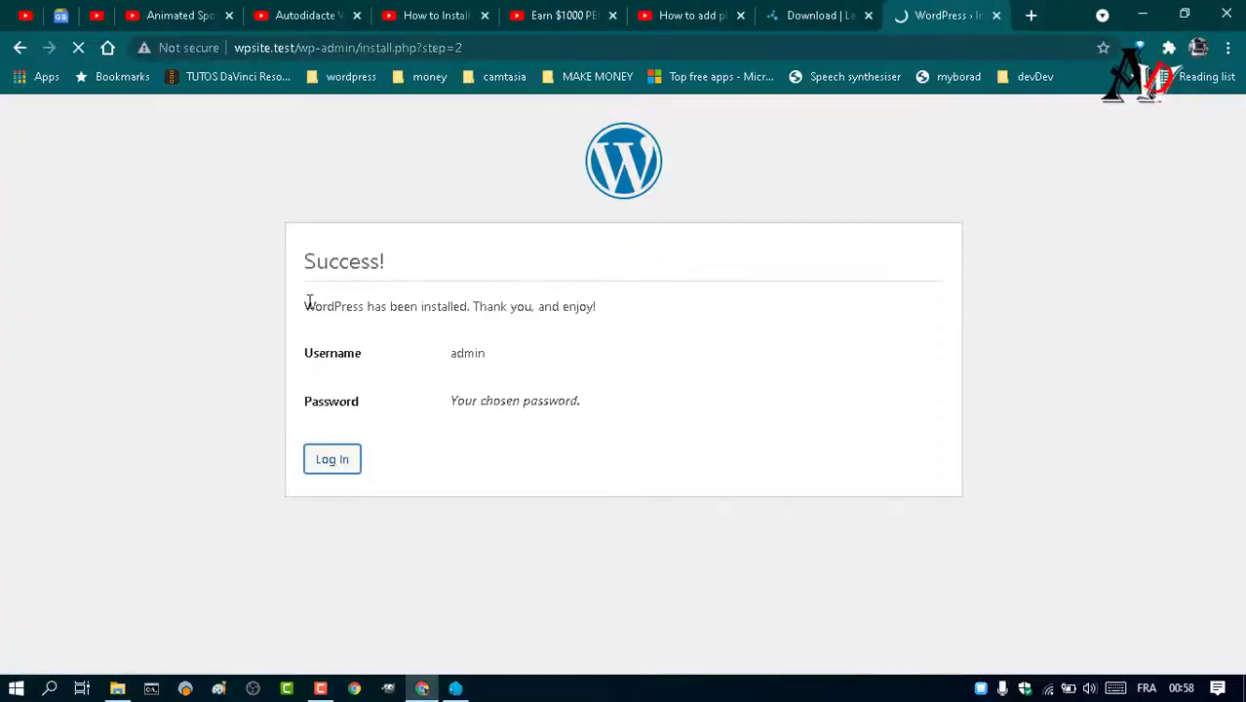
left_click_drag(306, 301, 623, 303)
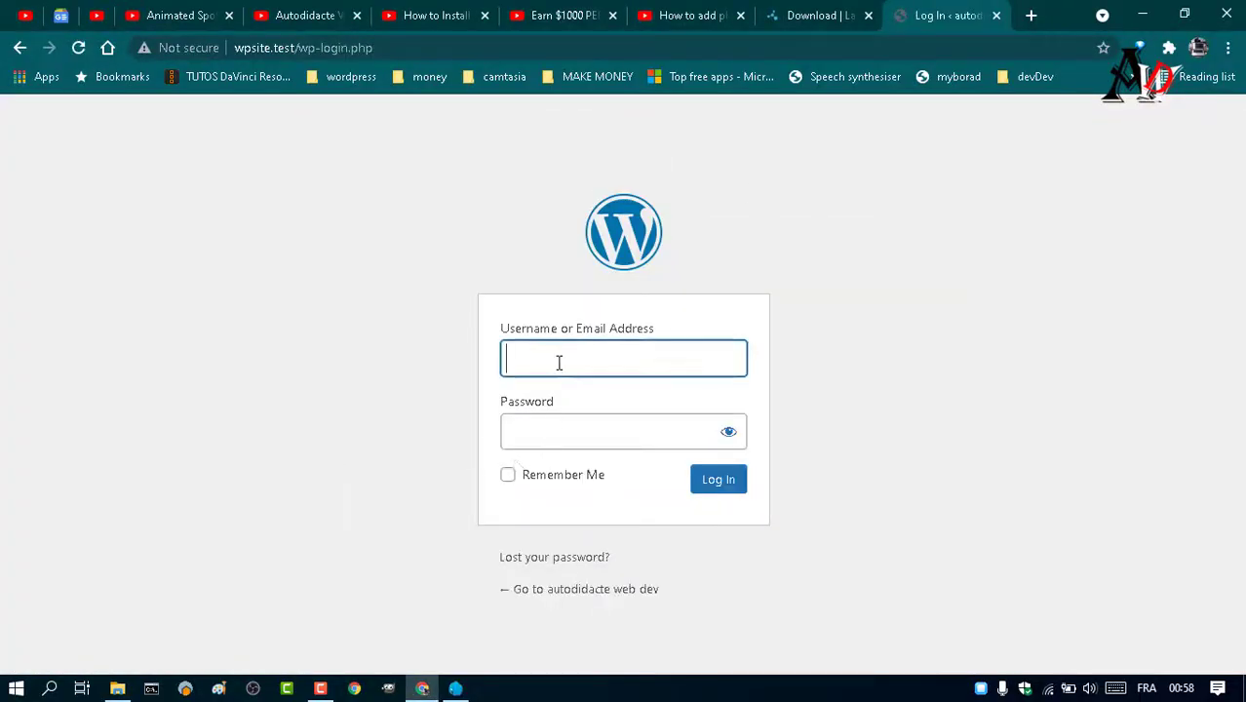
type("admin")
left_click(591, 428)
type("root")
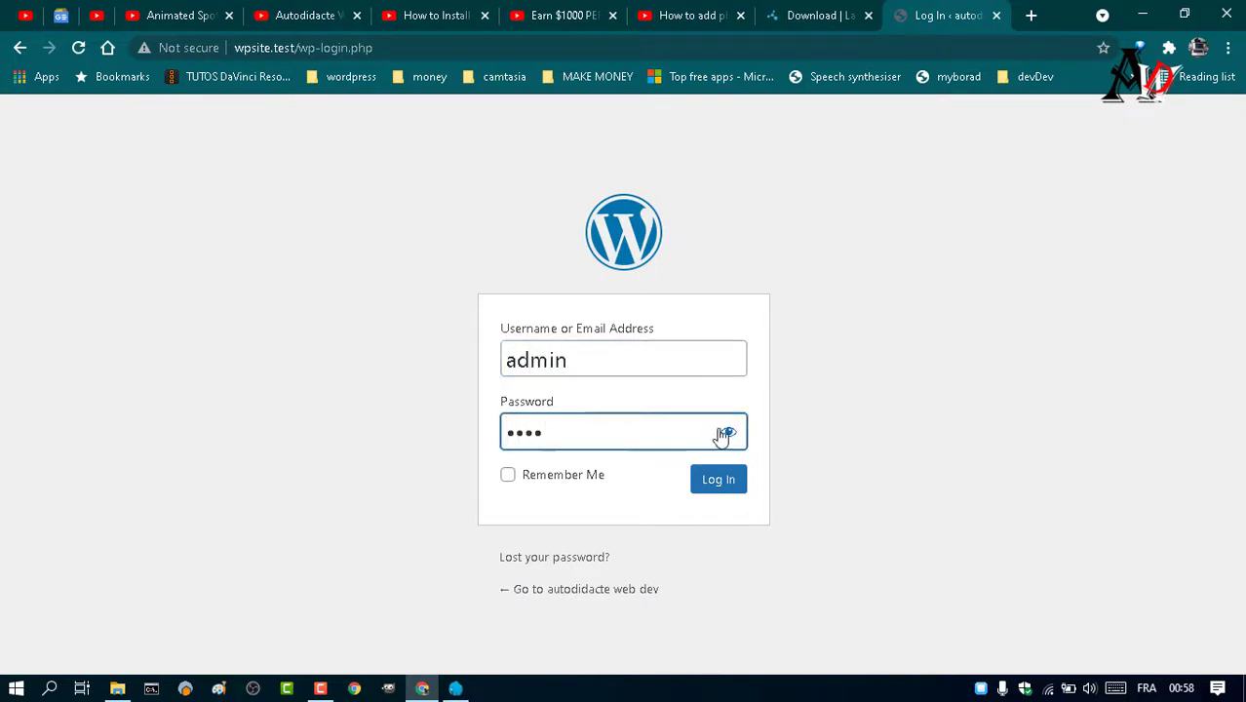
left_click(727, 431)
left_click(727, 434)
left_click(511, 478)
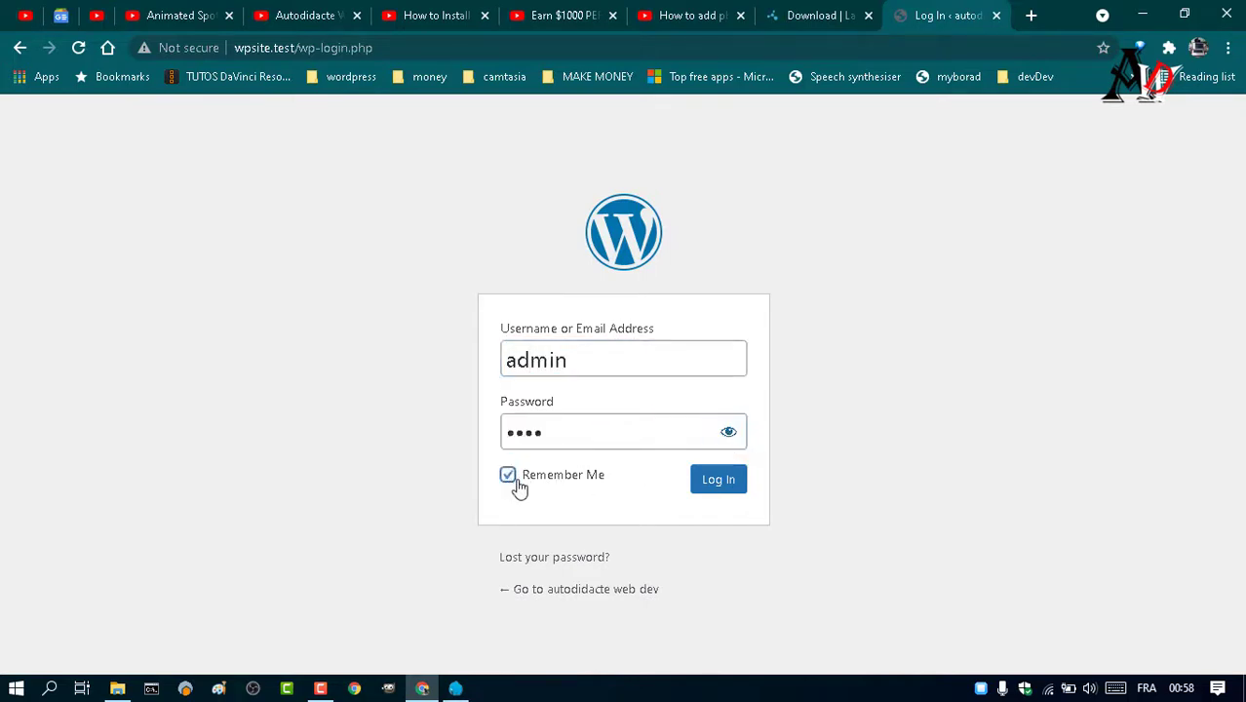
left_click(721, 484)
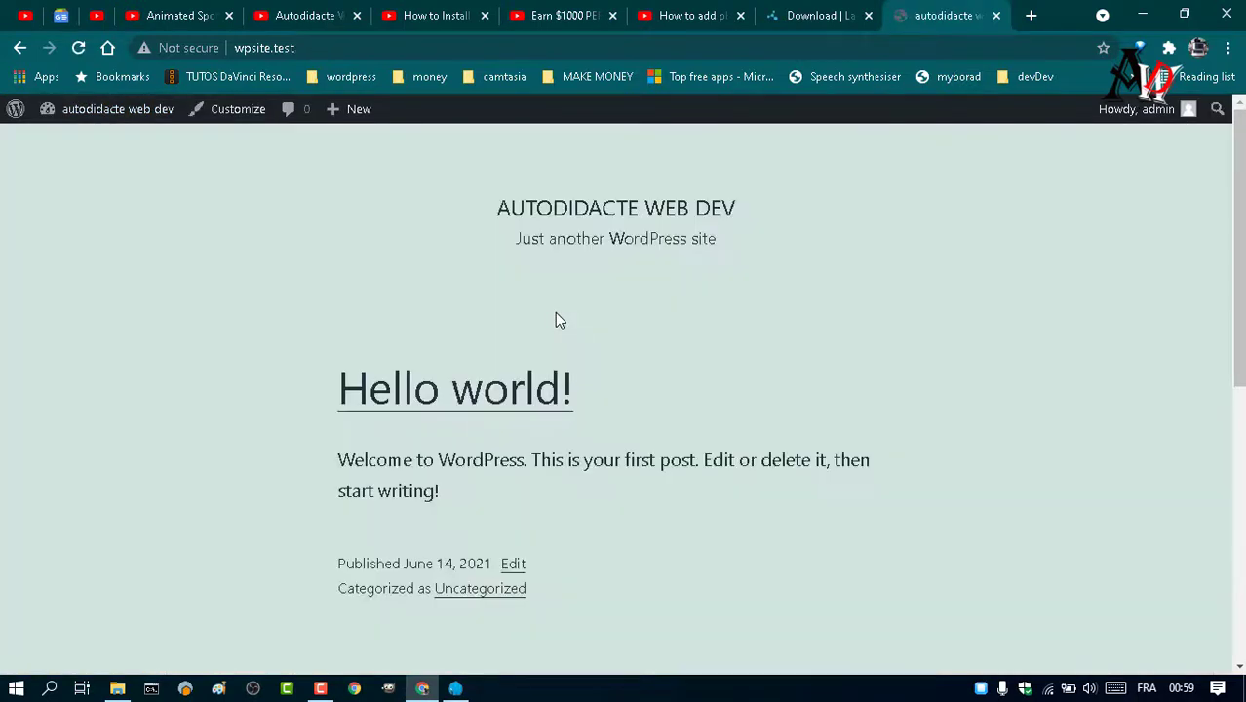
- Open the Themes page from the admin bar and go to Add New themes
mouse_move(87, 112)
left_click(69, 167)
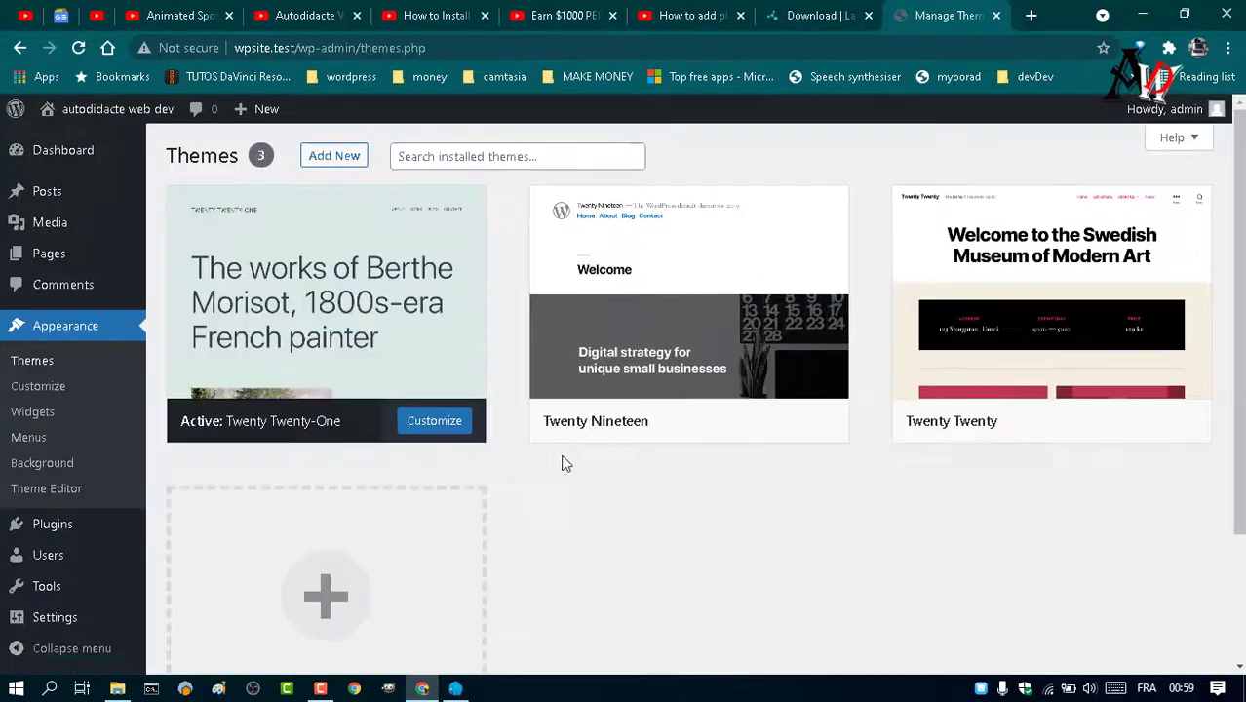
mouse_move(848, 417)
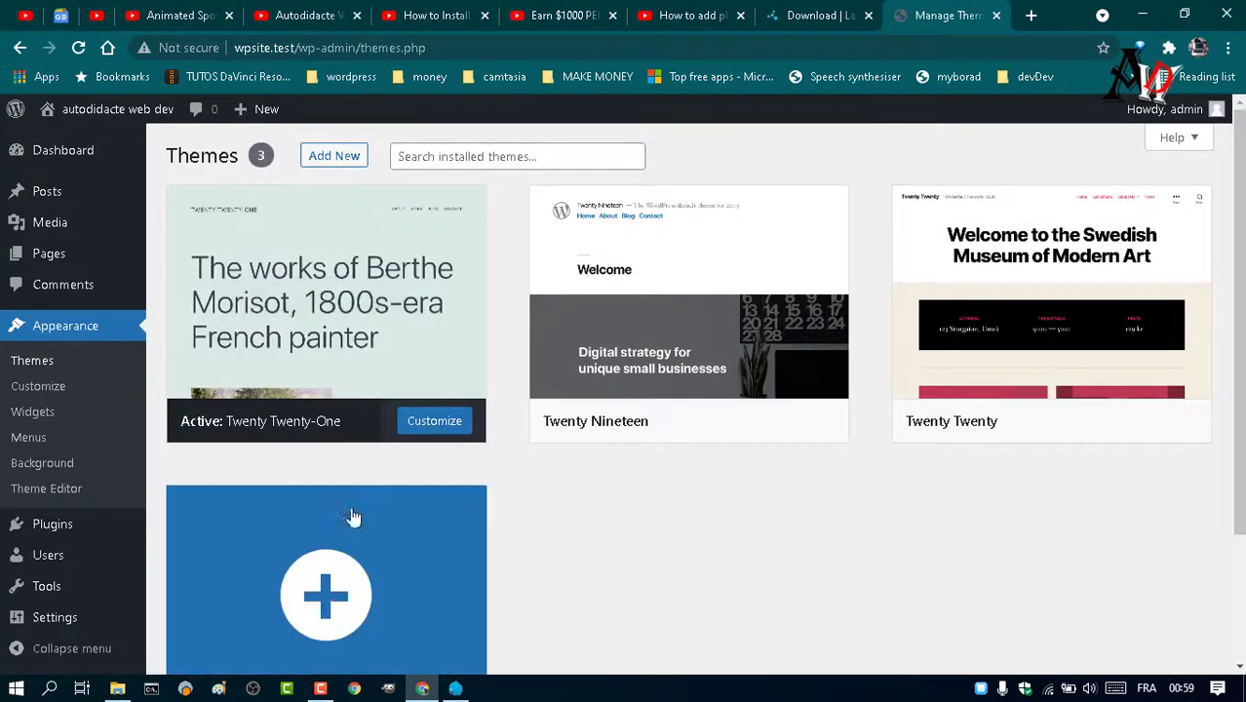
left_click(337, 568)
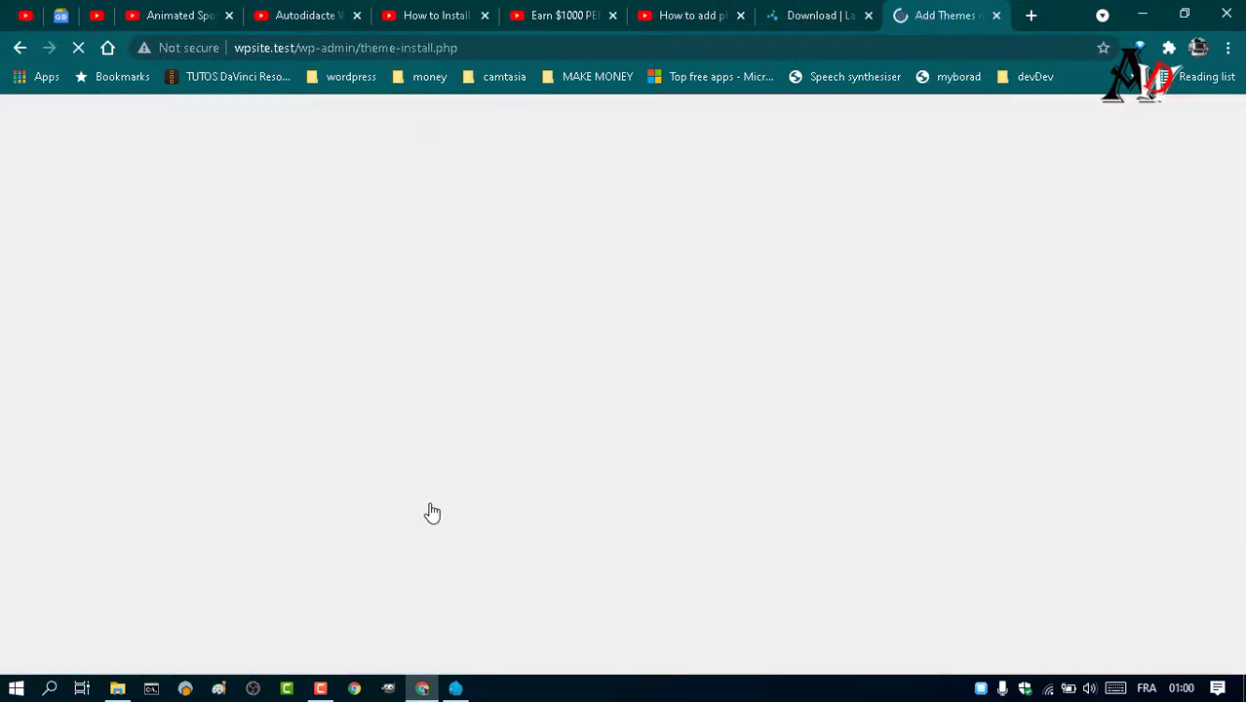
- Search the theme catalogue for oceanwp and install the OceanWP theme
left_click(1001, 211)
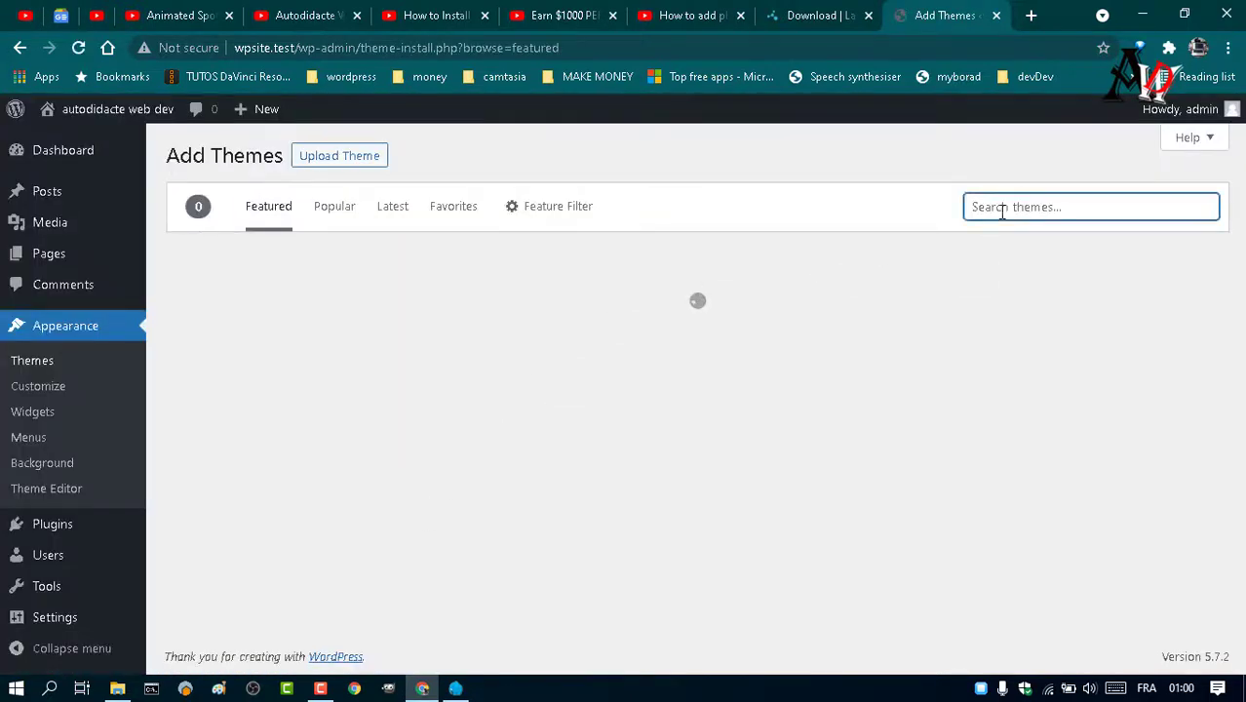
type("w")
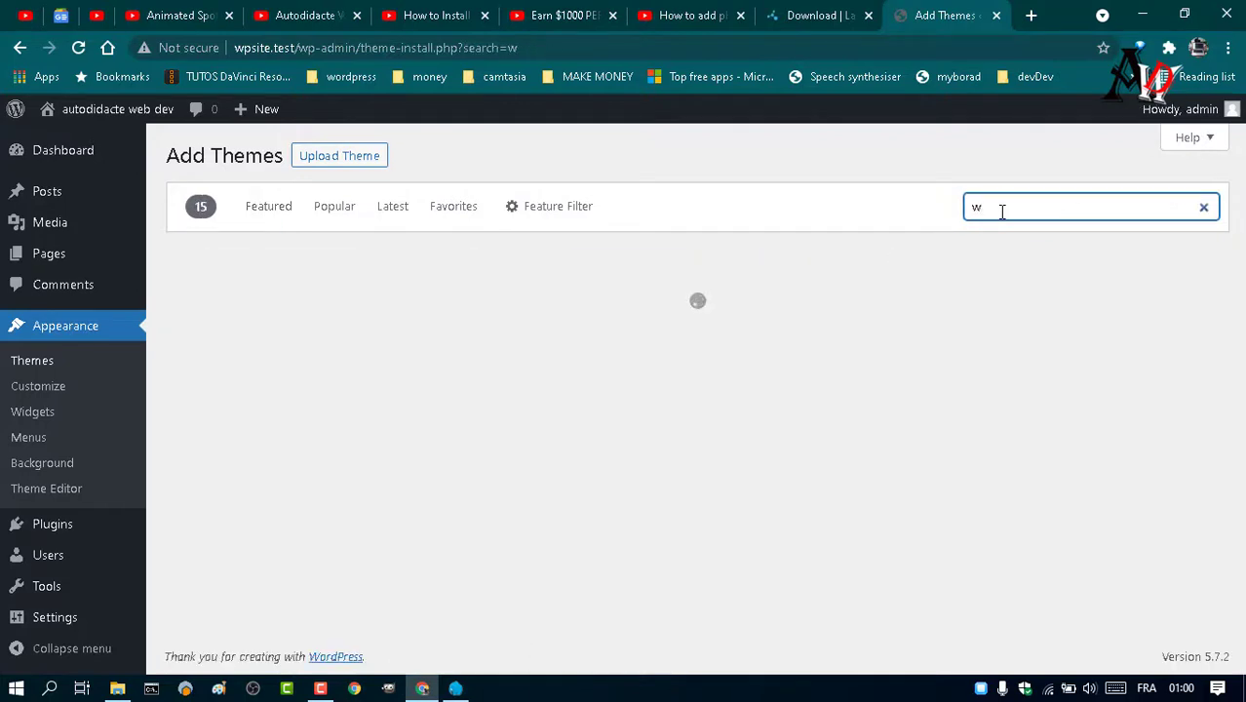
key("BackSpace")
type("o")
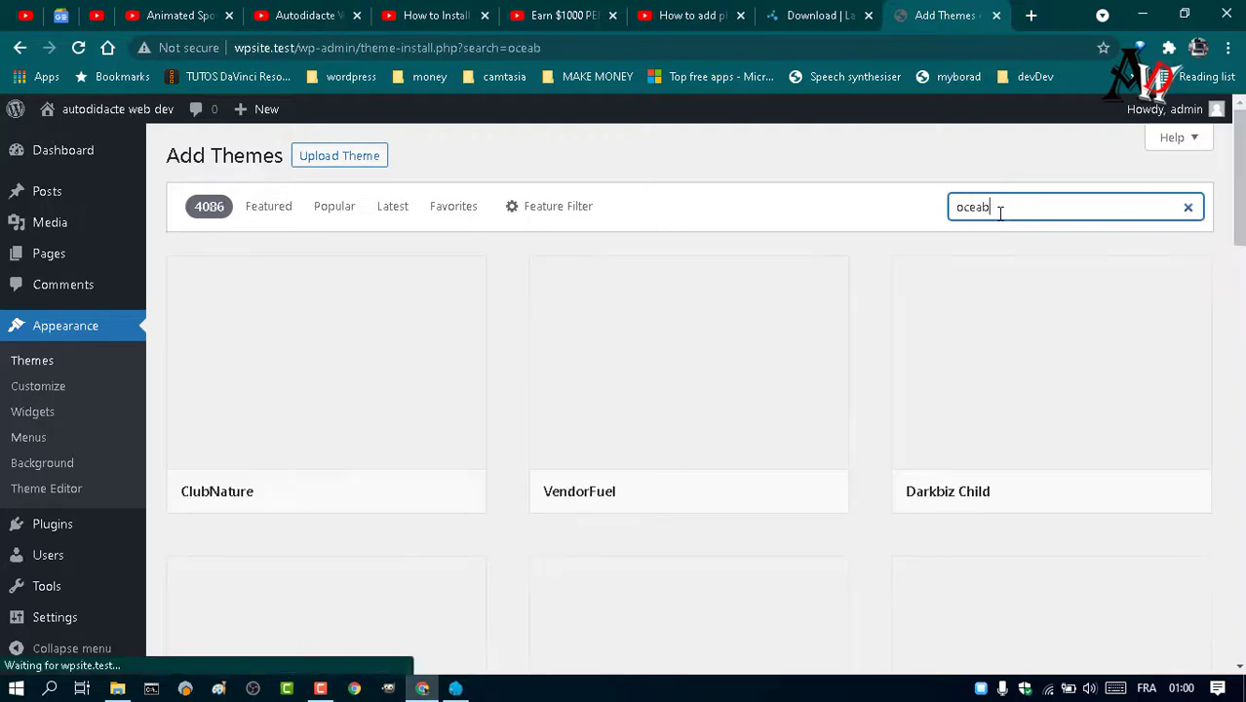
type("ceanwp")
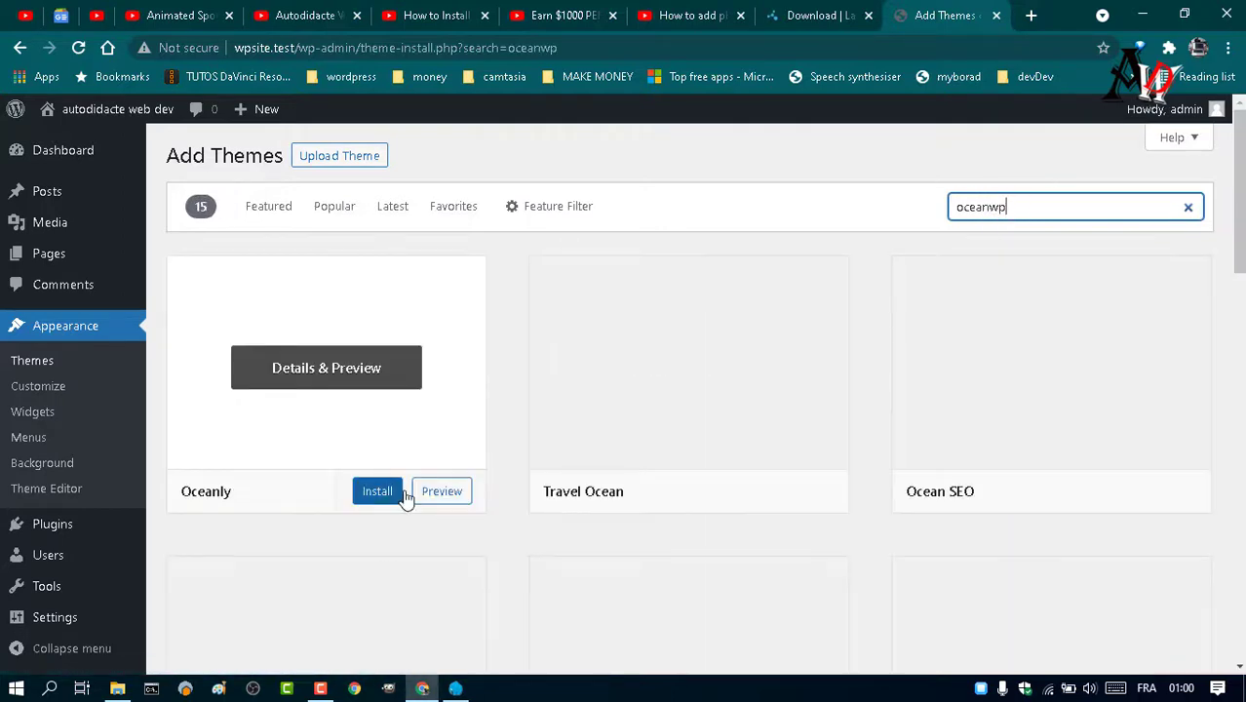
mouse_move(419, 484)
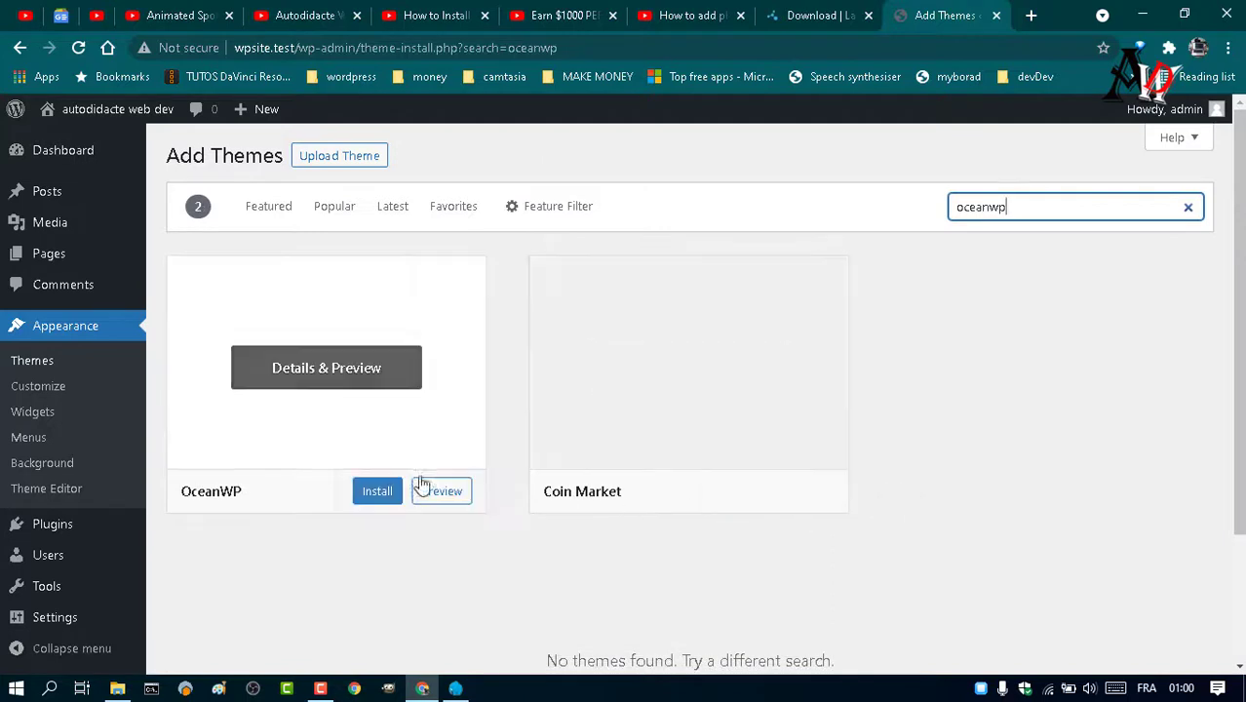
left_click(359, 492)
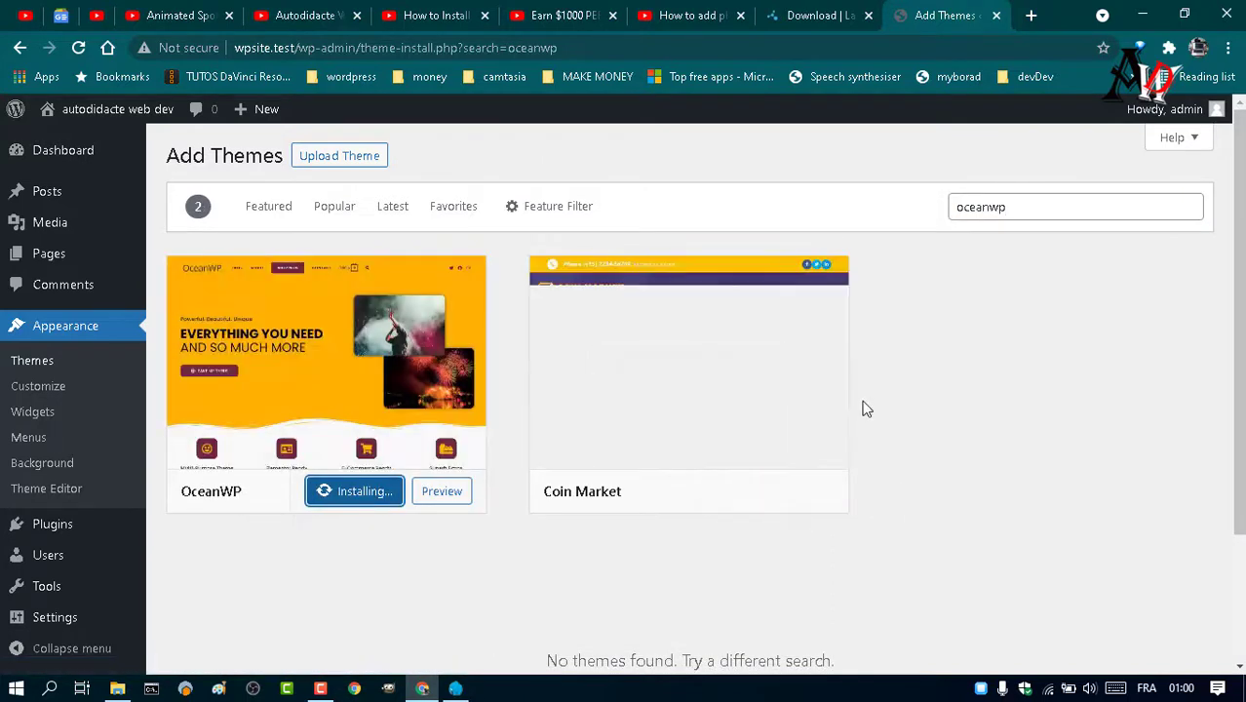
mouse_move(593, 507)
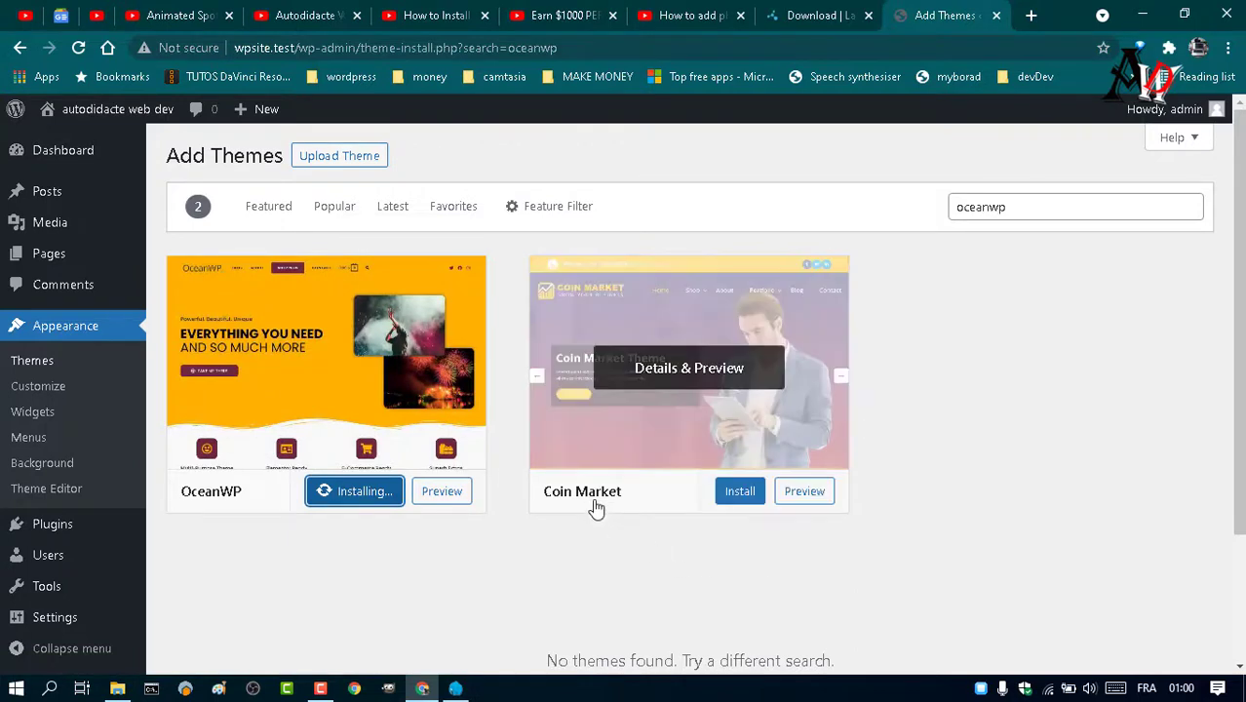
left_click(689, 373)
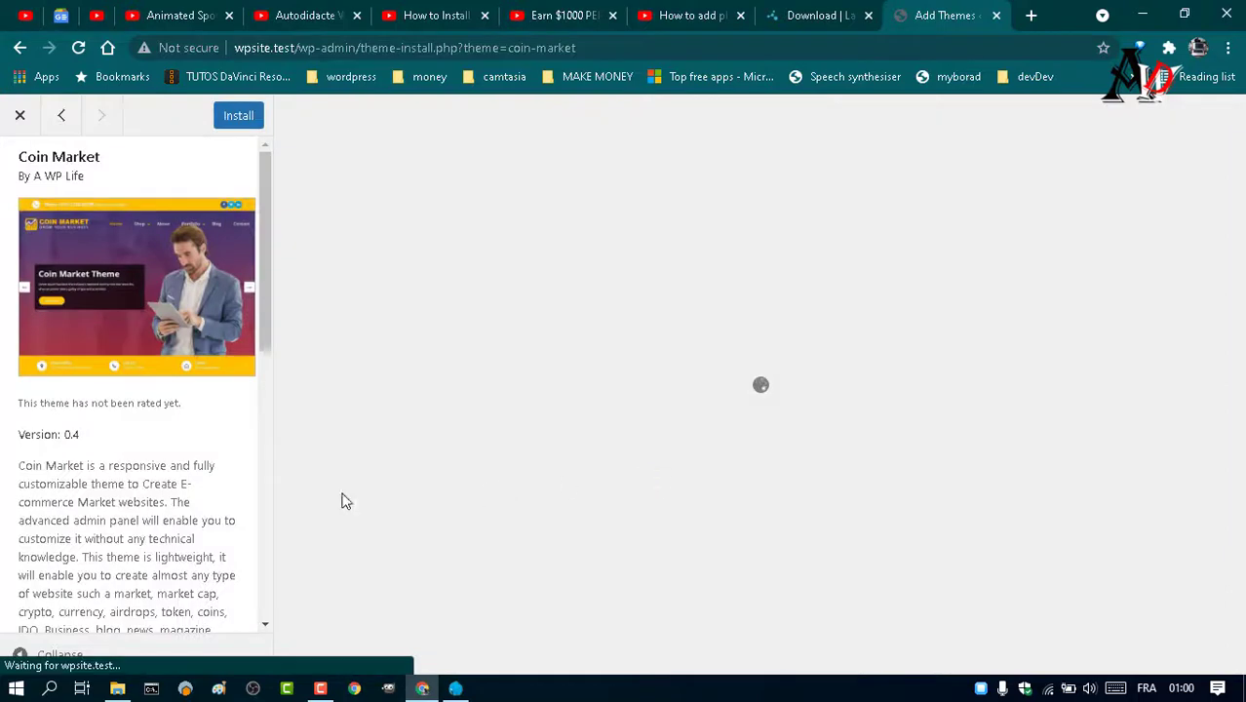
scroll(239, 448, "down", 10)
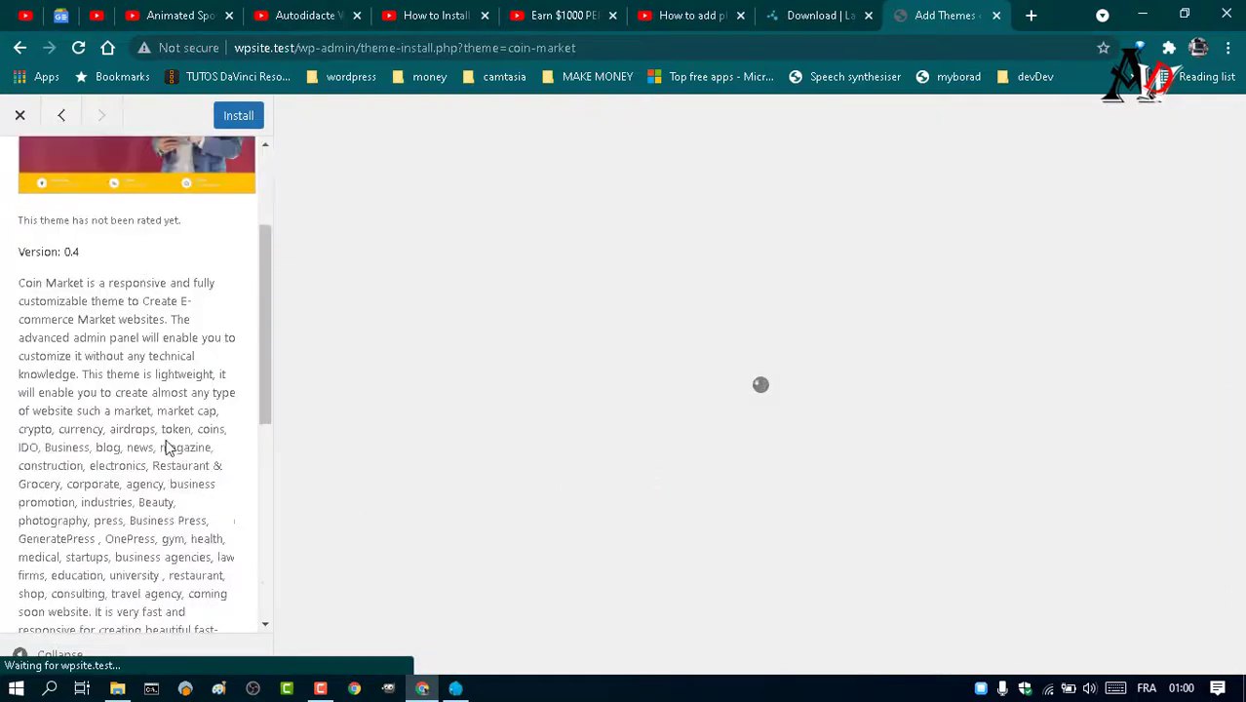
scroll(166, 438, "up", 10)
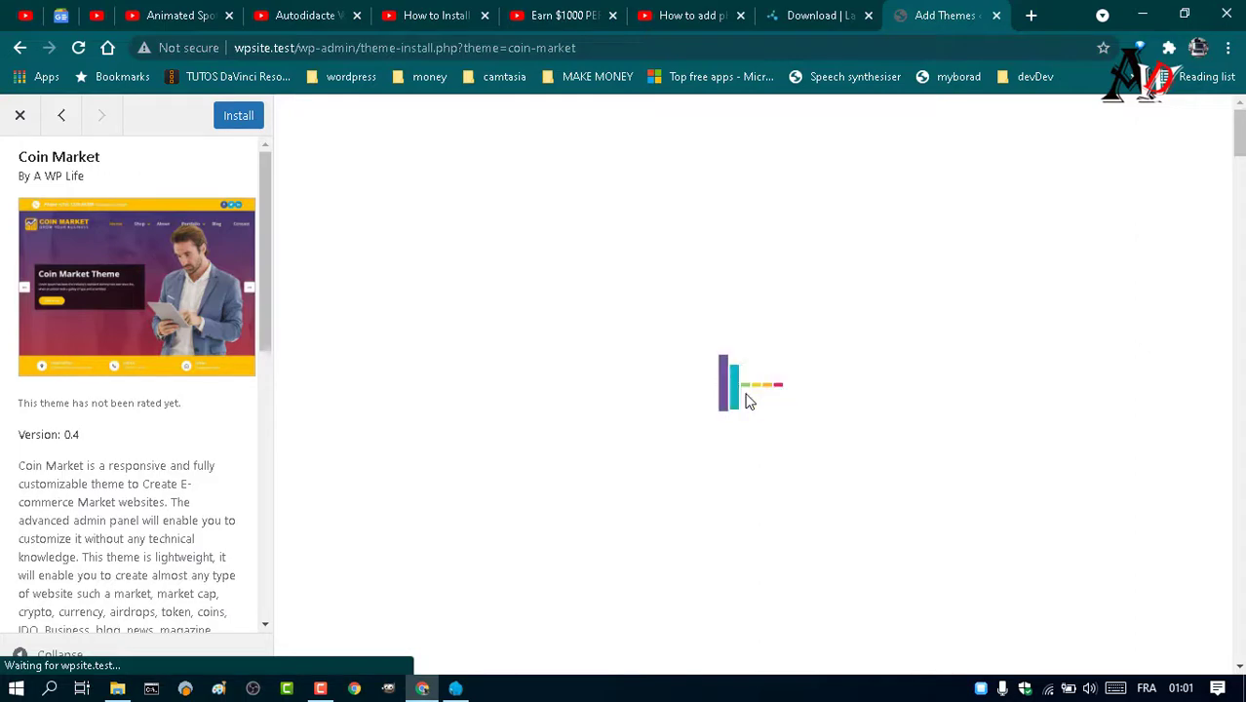
scroll(745, 398, "down", 2)
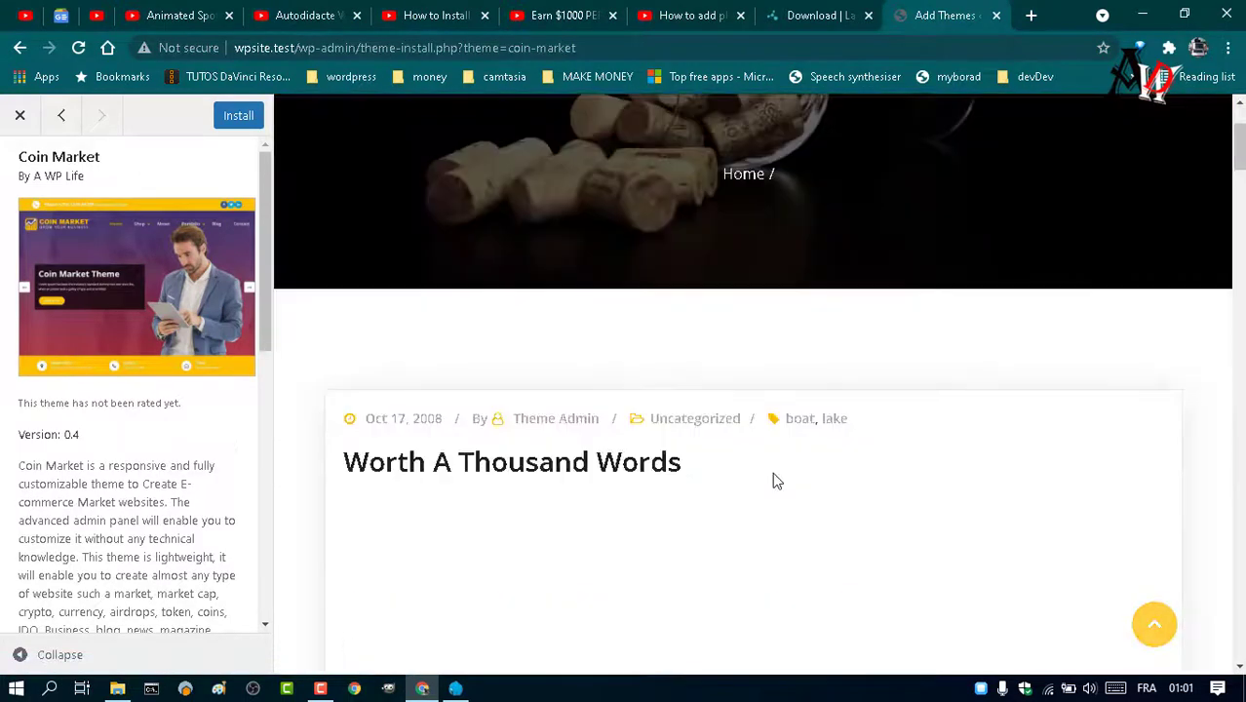
scroll(775, 474, "down", 15)
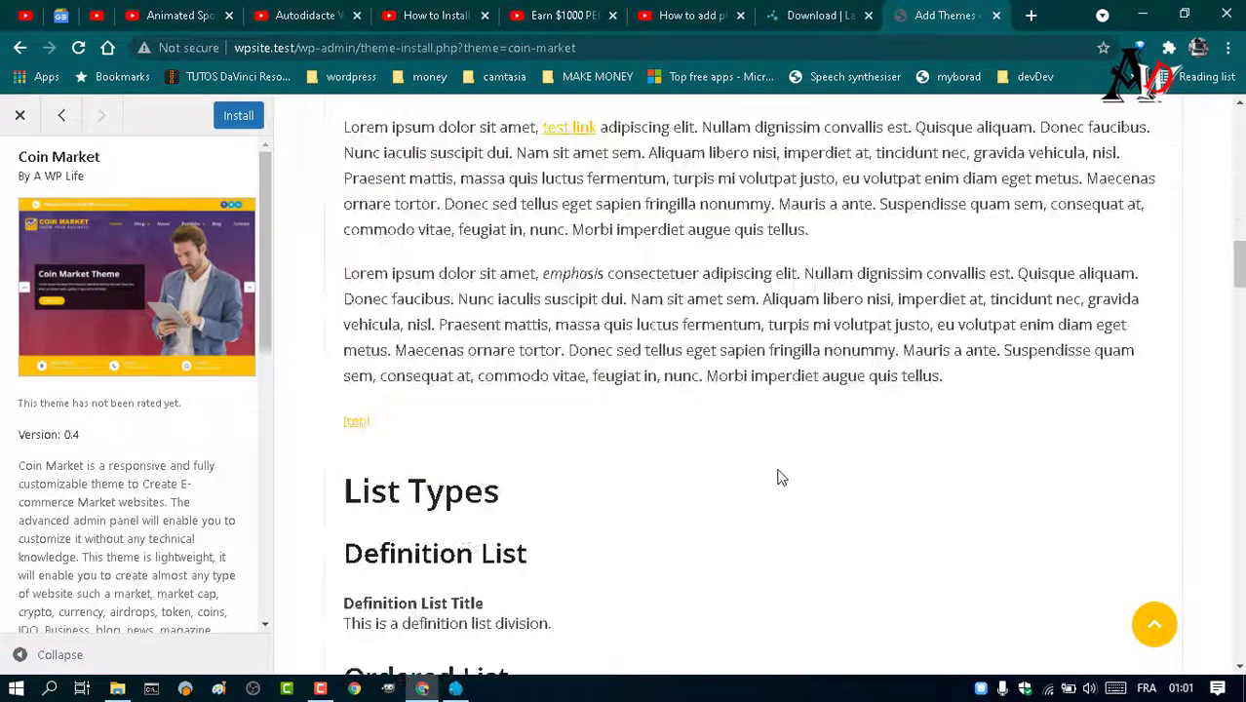
scroll(776, 502, "down", 5)
scroll(137, 549, "down", 8)
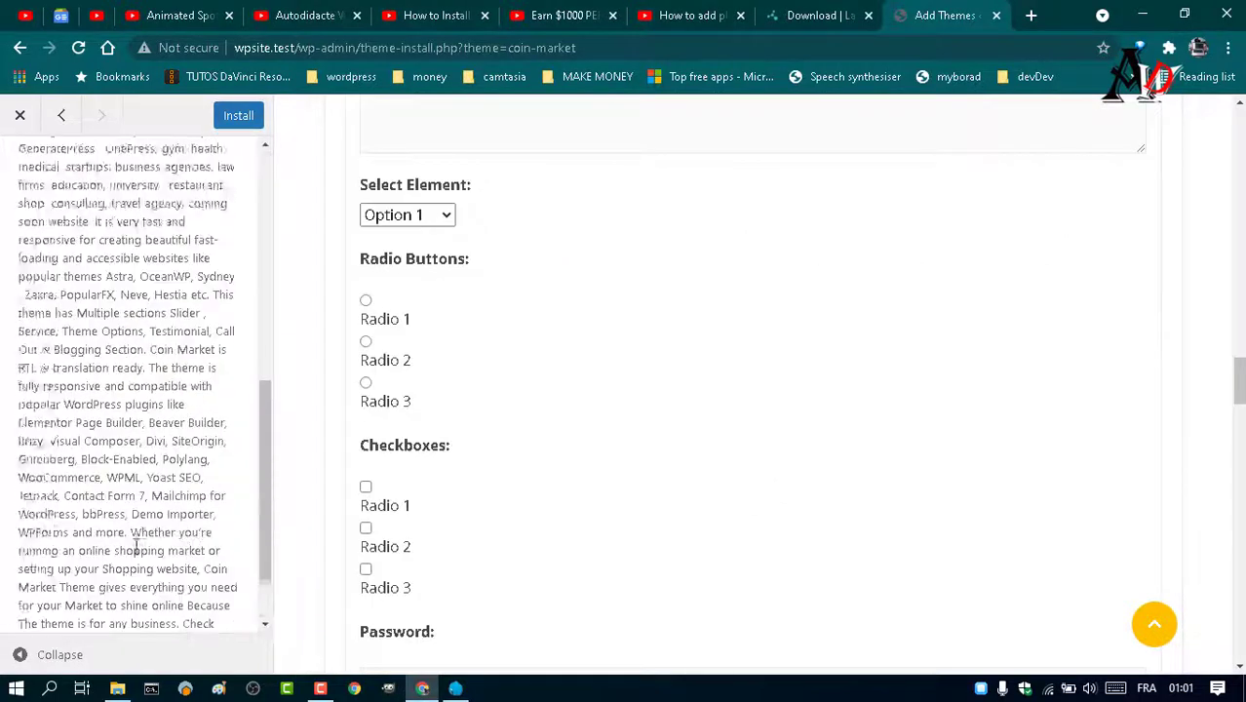
scroll(136, 546, "up", 8)
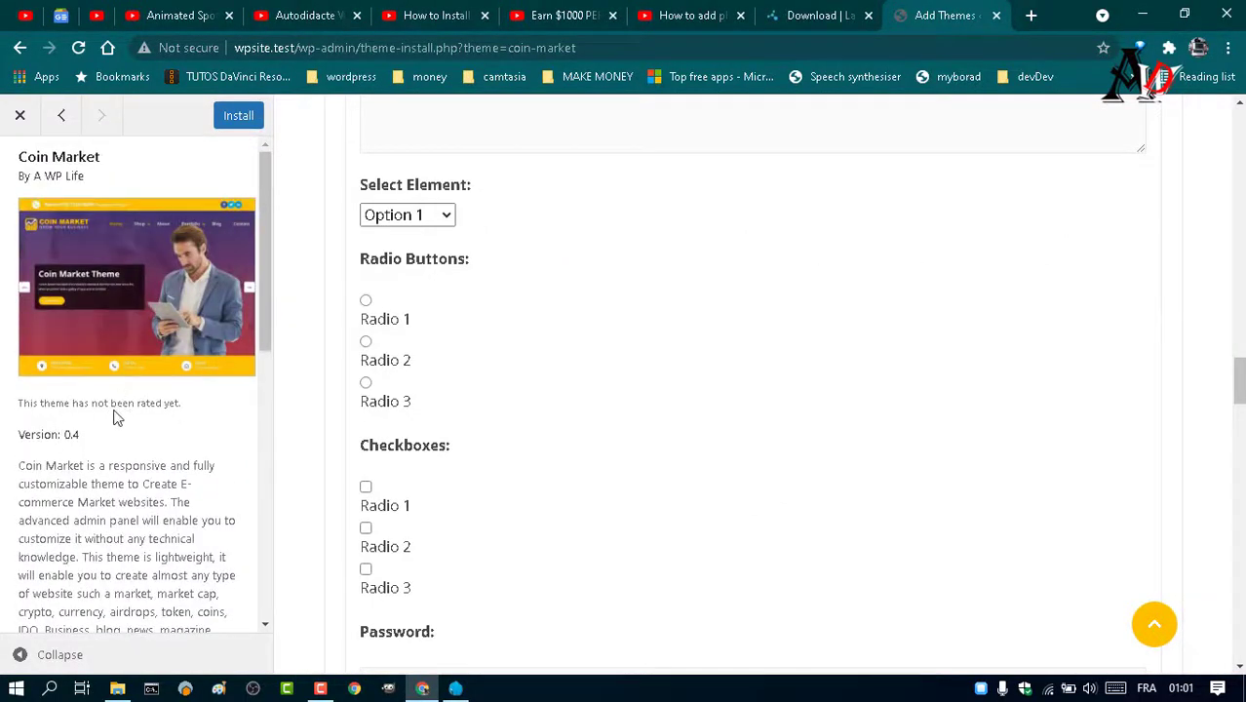
left_click(20, 115)
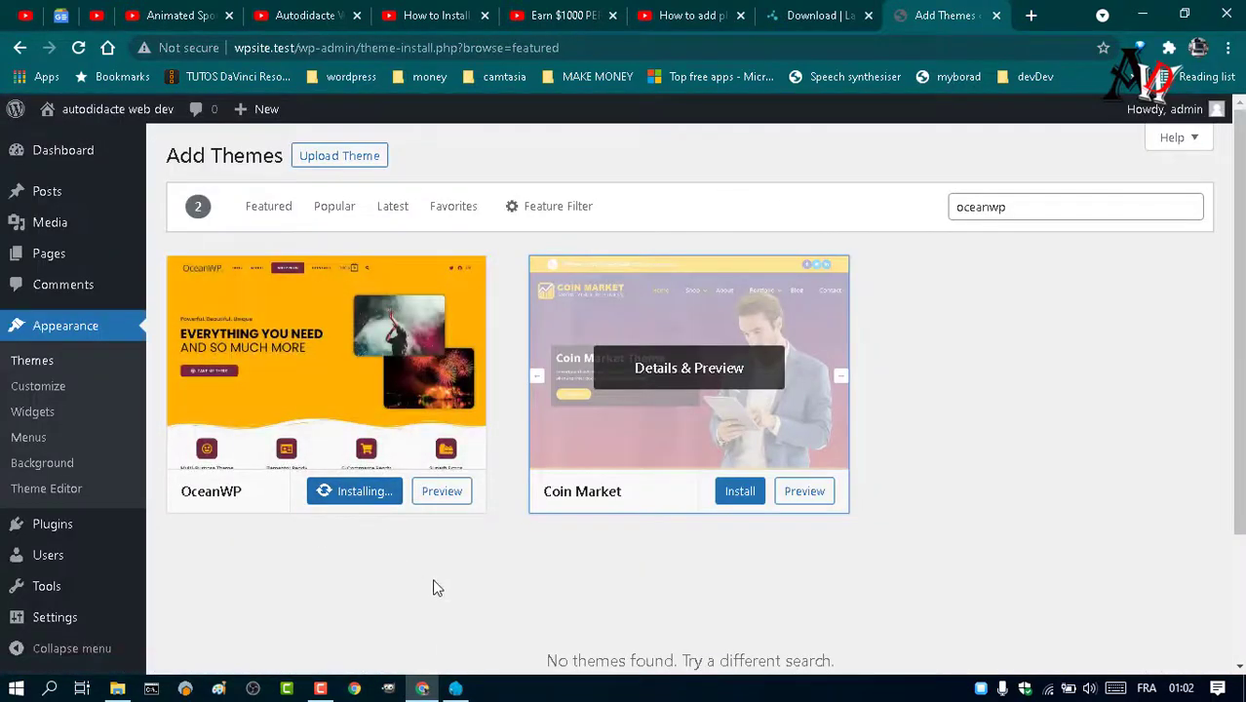
- Preview OceanWP, close the preview, and activate OceanWP as the site theme
left_click(441, 490)
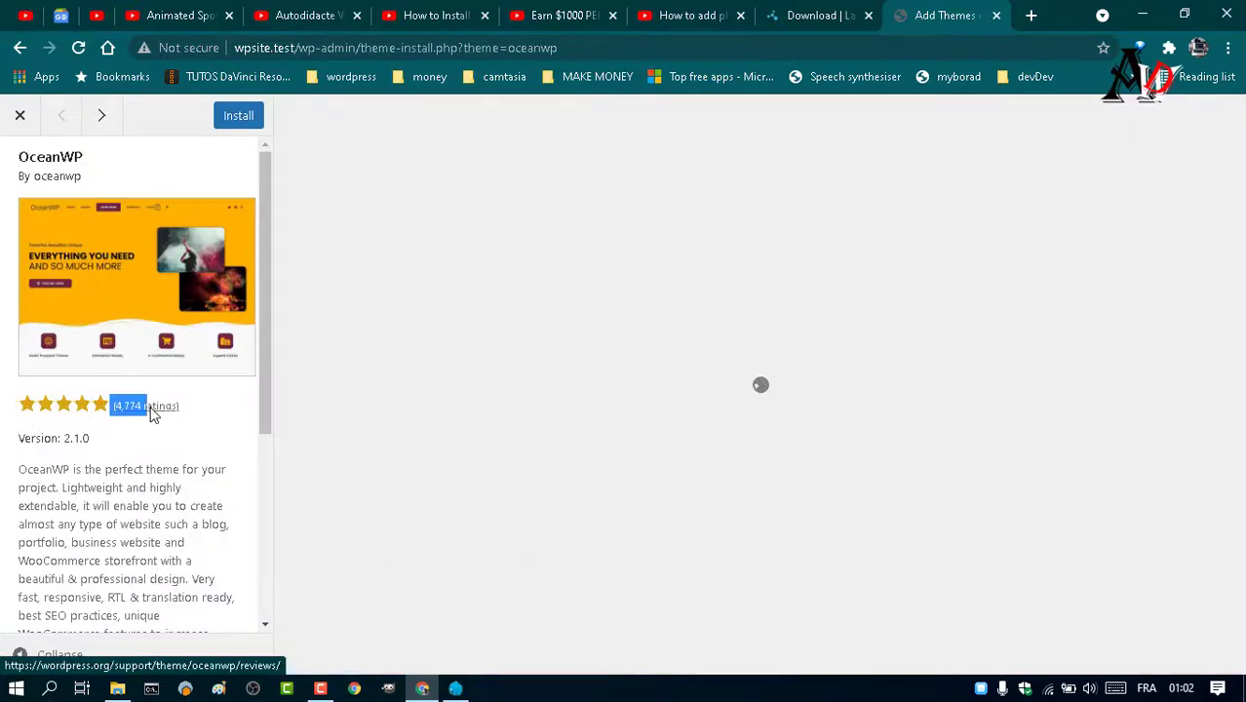
scroll(209, 448, "down", 3)
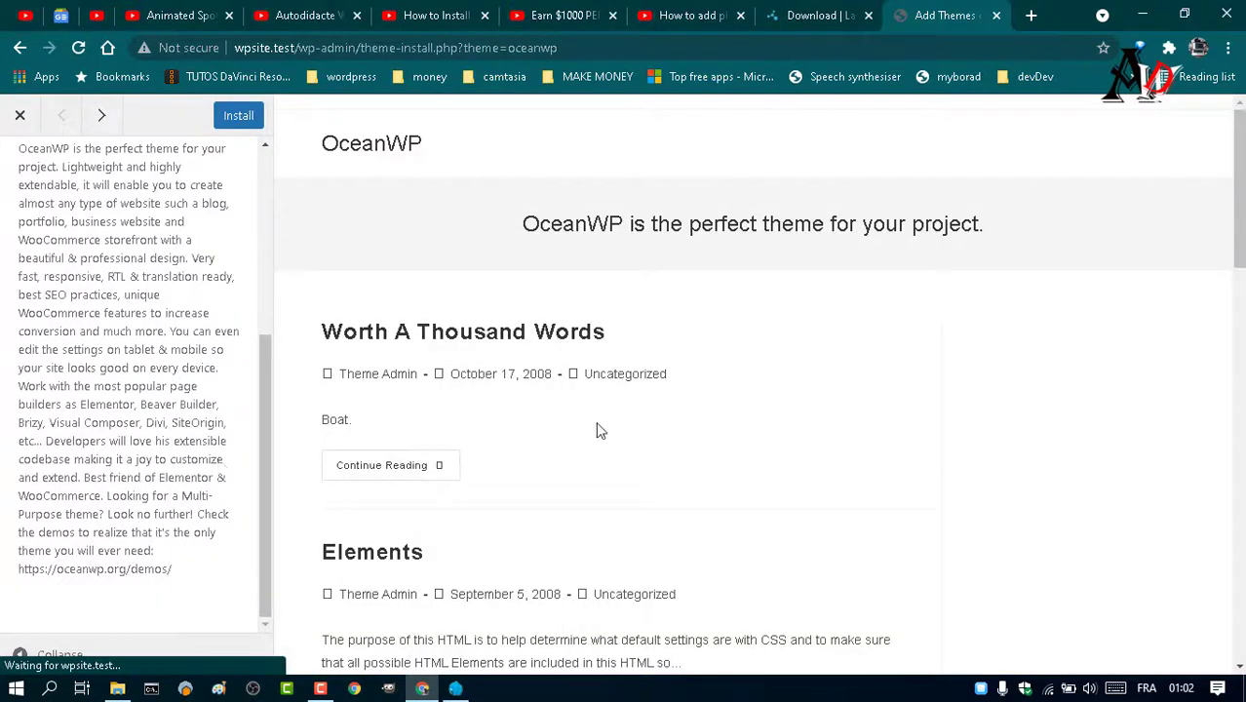
scroll(624, 439, "down", 20)
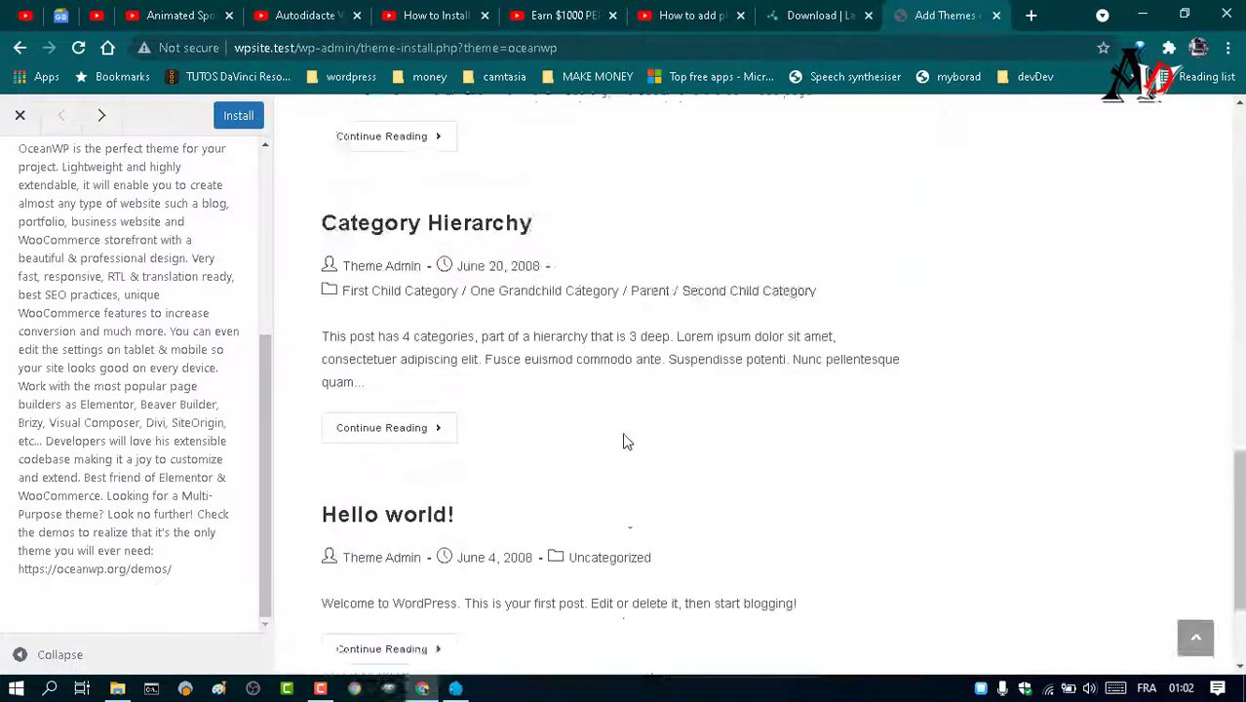
scroll(624, 439, "up", 20)
left_click(20, 115)
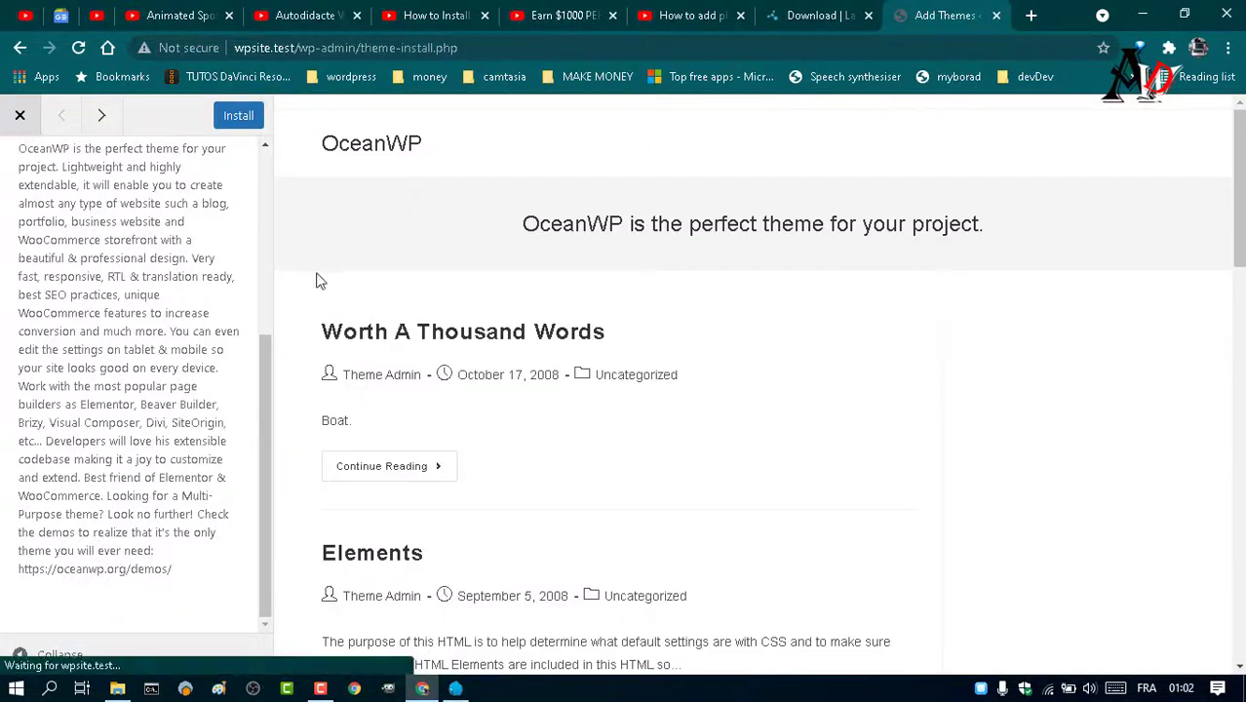
left_click(362, 487)
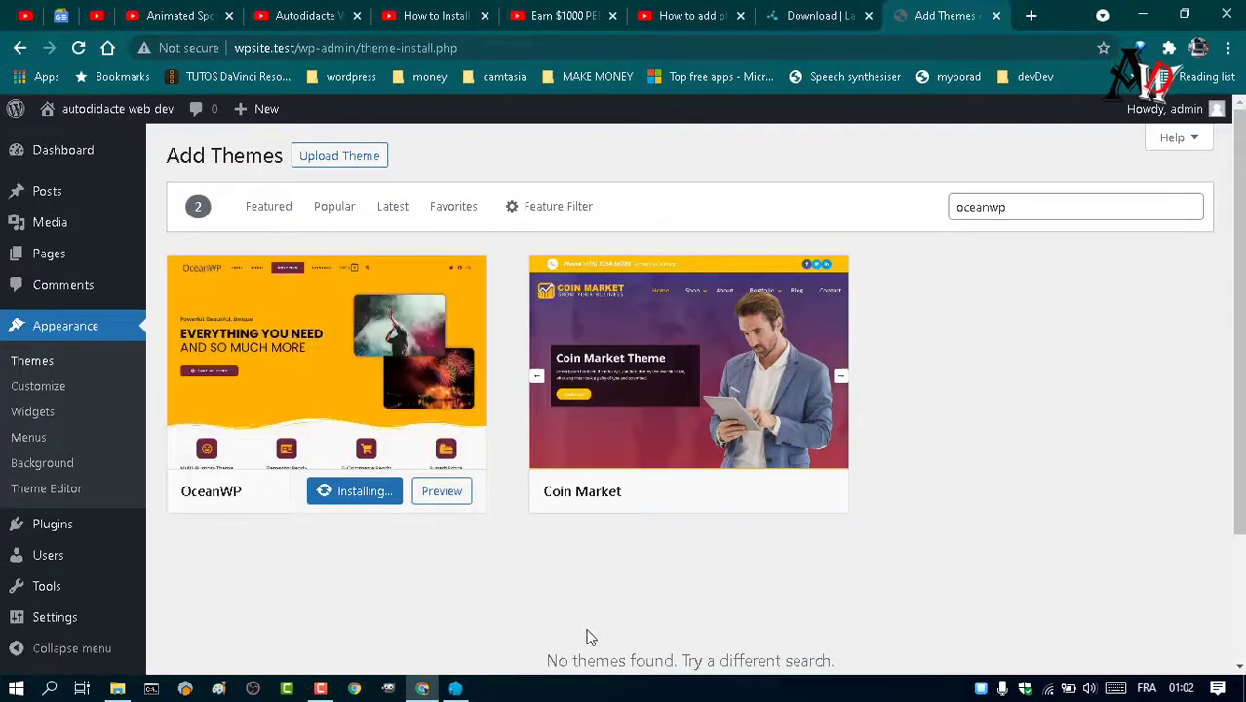
left_click(347, 490)
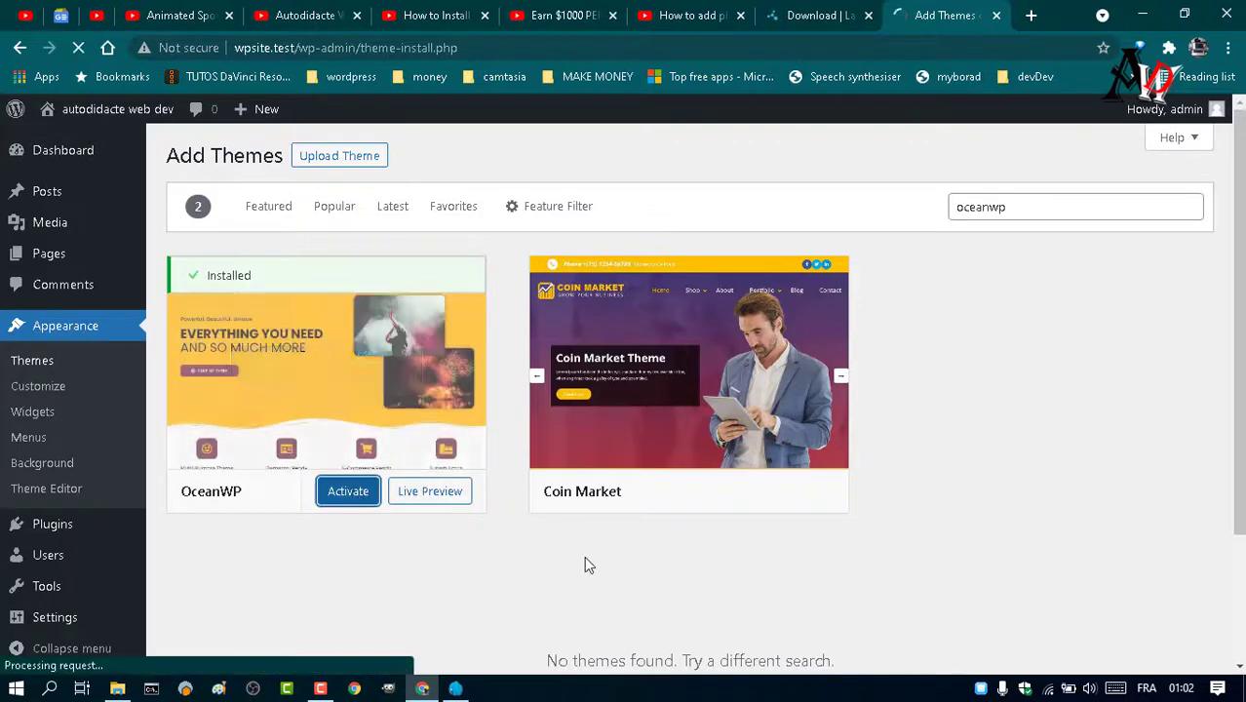